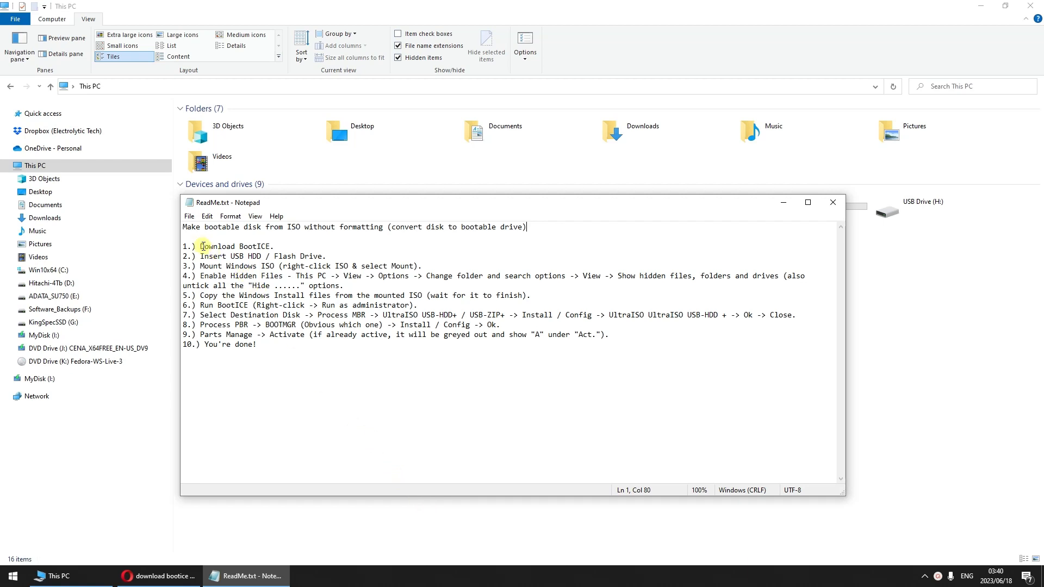
Review the Download BootICE instruction in ReadMe.txt and the Google results for "download bootice"
left_click_drag(202, 246, 271, 247)
key("alt+Tab")
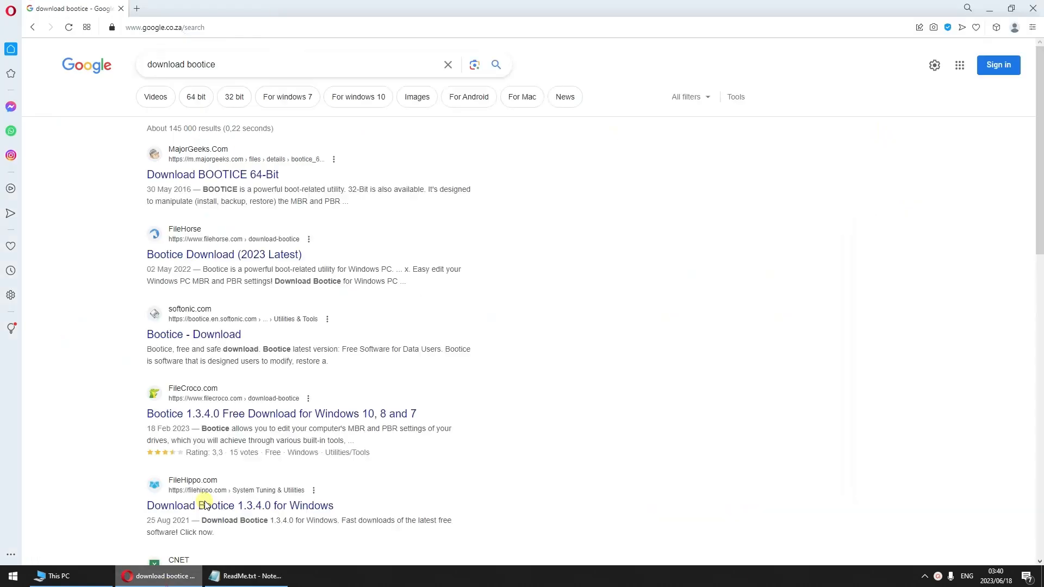
left_click_drag(229, 63, 135, 64)
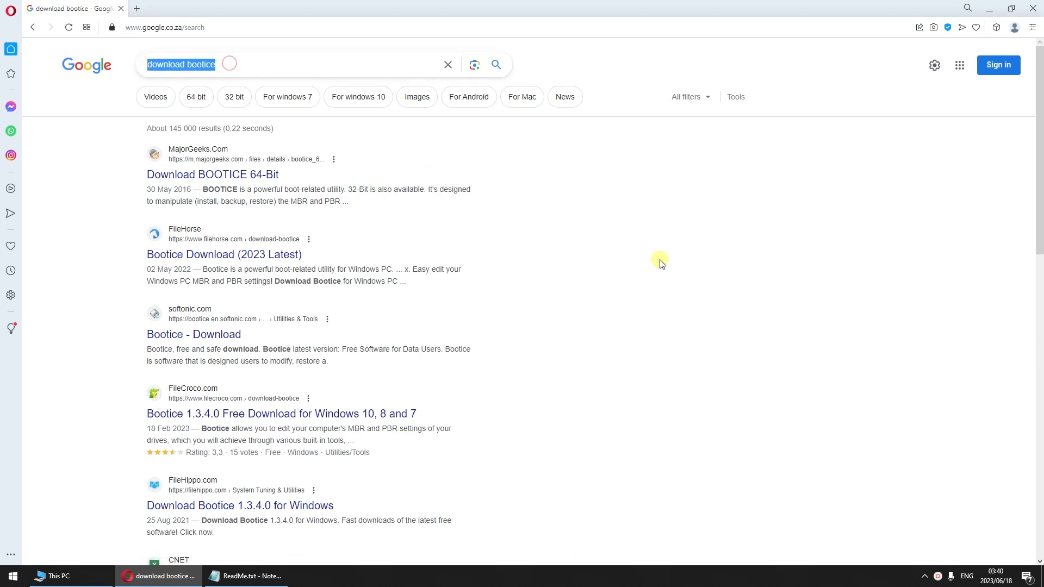
left_click(660, 263)
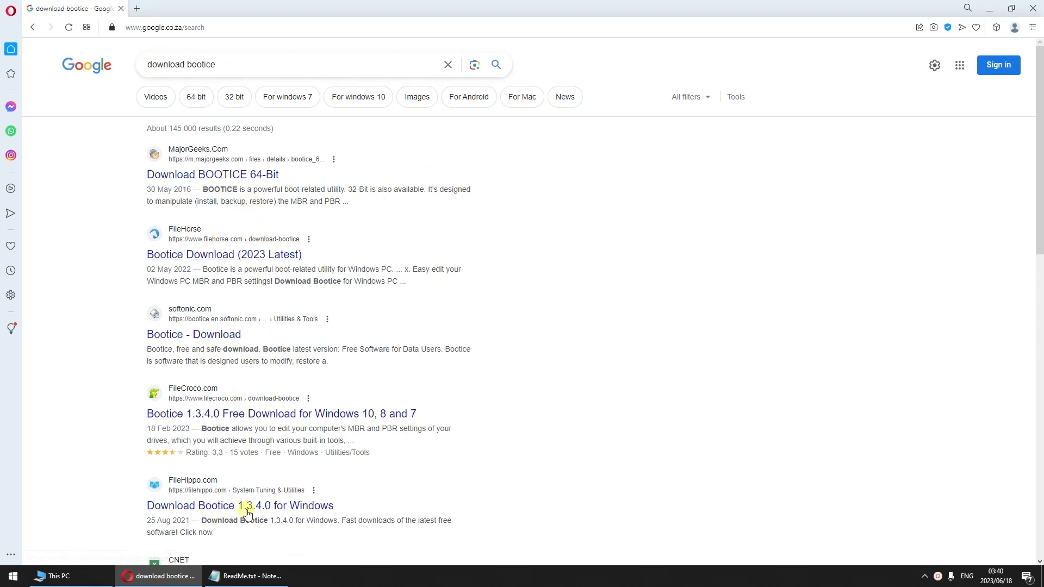
left_click(172, 581)
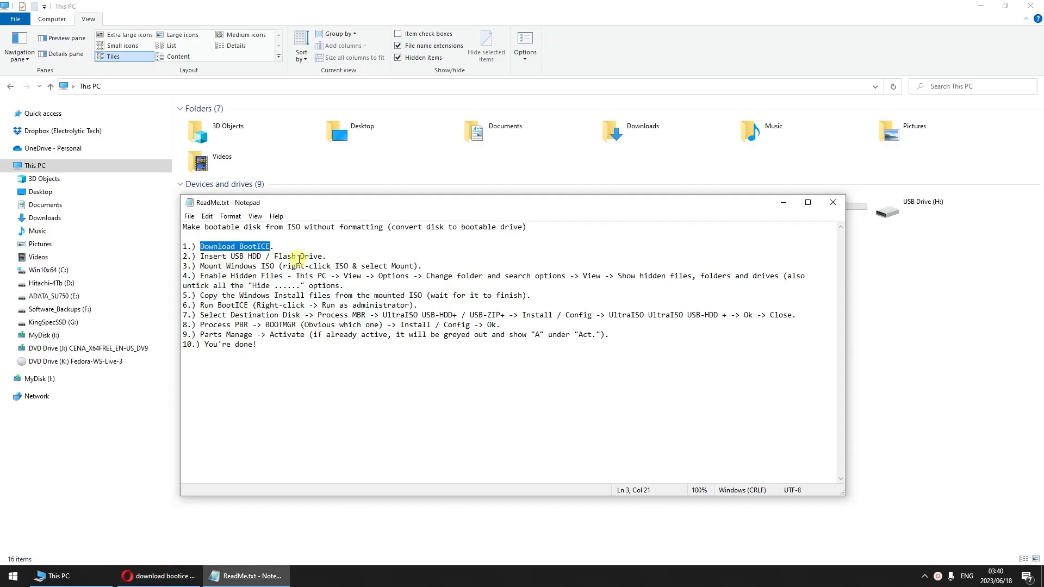
Check the drives listed in This PC against the USB, ISO mounting and hidden-files instructions in ReadMe.txt
left_click(228, 578)
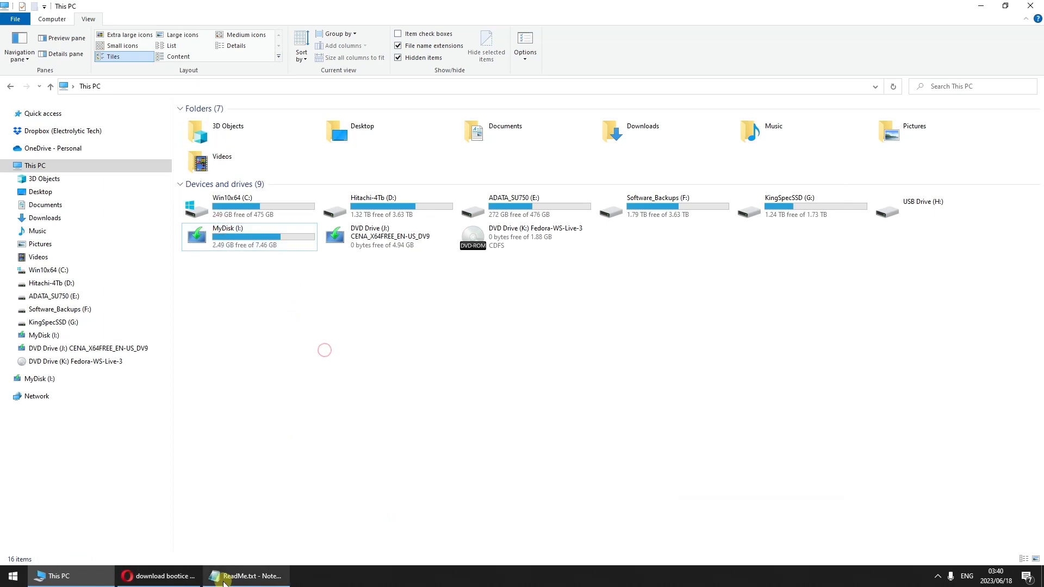
left_click(224, 579)
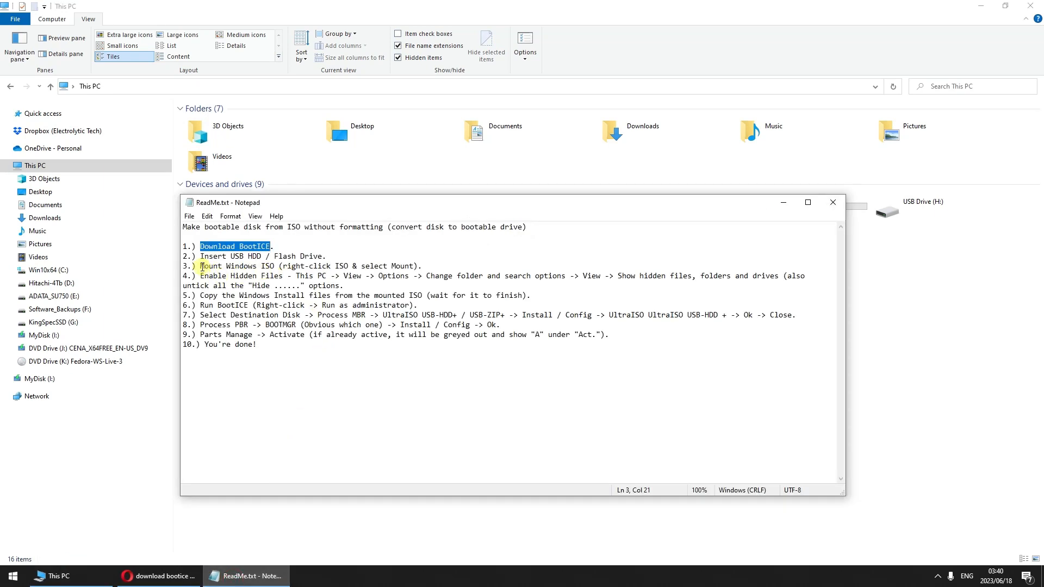
left_click(440, 475)
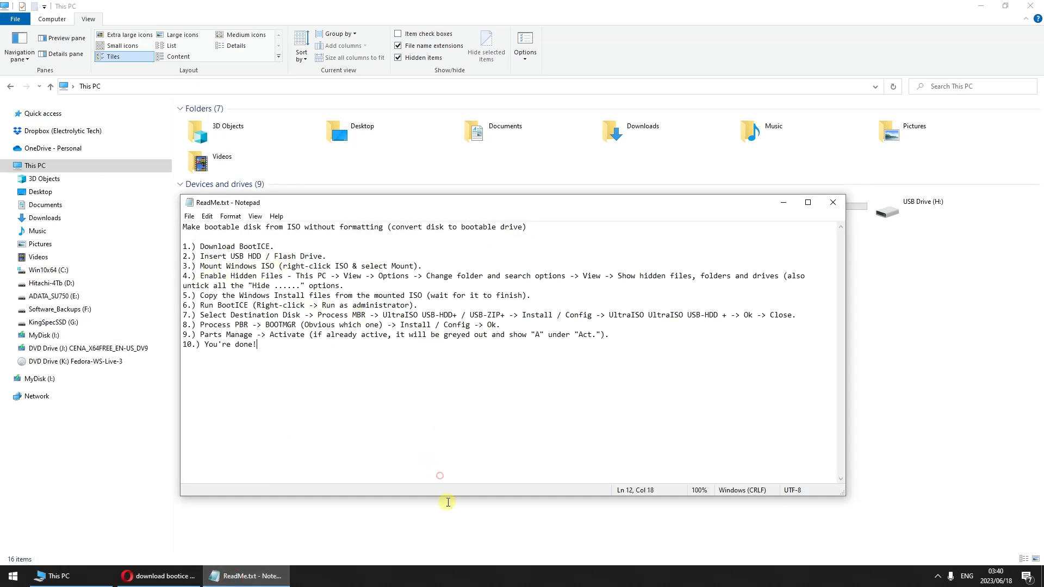
left_click(447, 521)
left_click(389, 242)
key("alt+Tab")
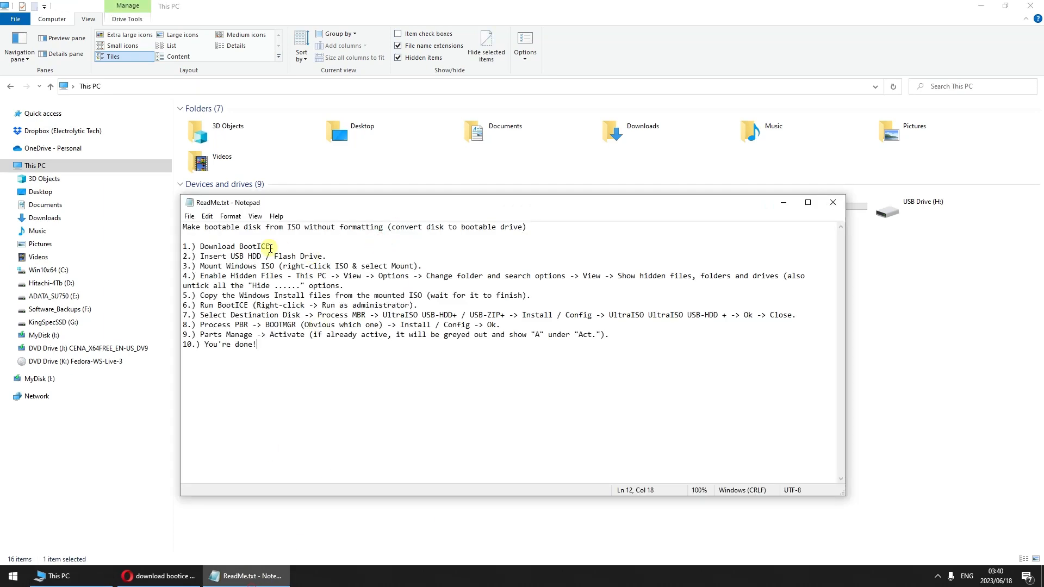
left_click_drag(203, 276, 342, 285)
Open the mounted DVD Drive (J:) CENA_X64FREE_EN-US_DV9 and examine its Windows installation files
left_click(402, 502)
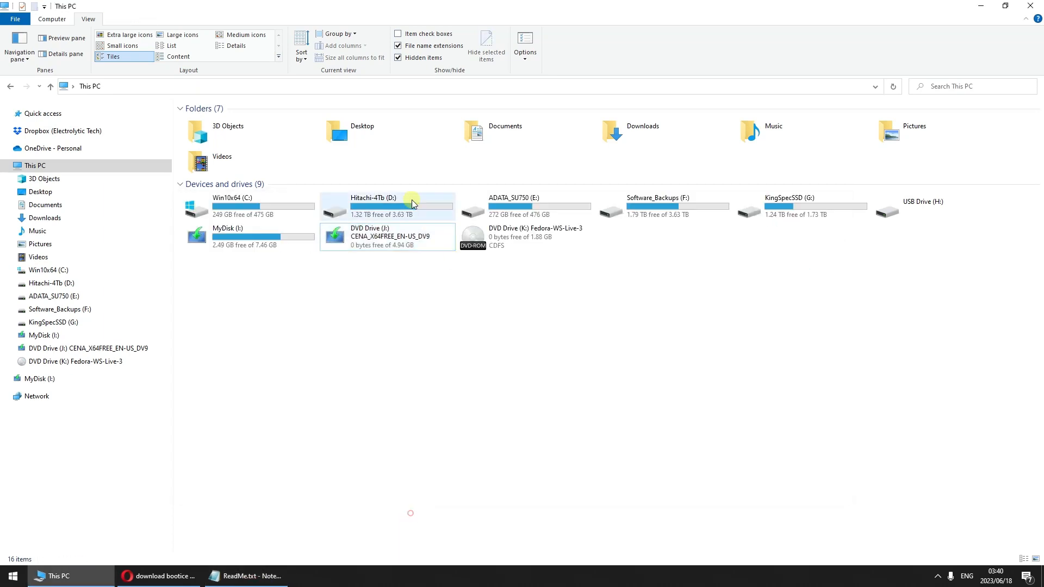
right_click(384, 235)
left_click(409, 243)
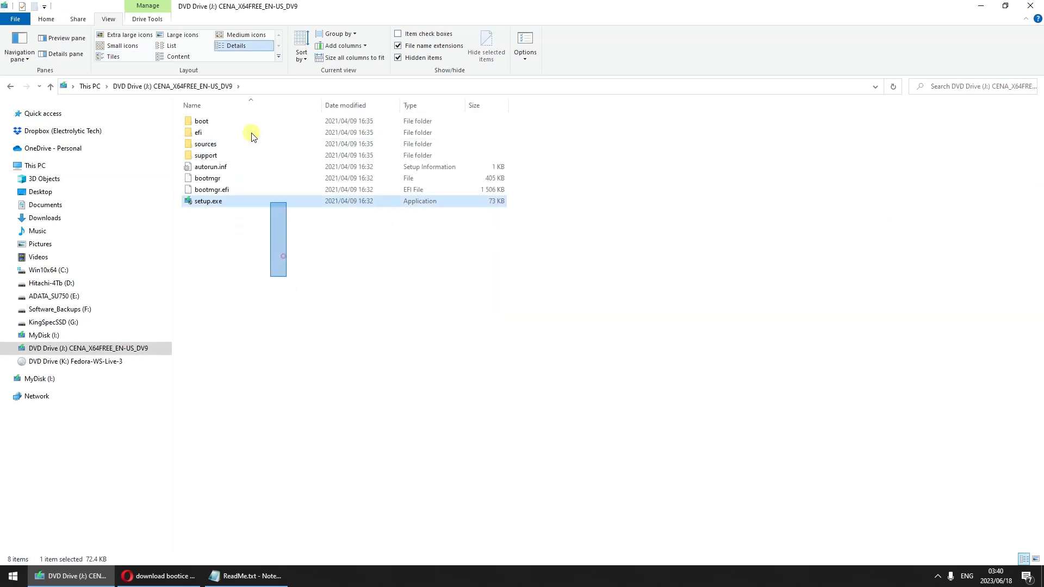
left_click_drag(226, 194, 218, 168)
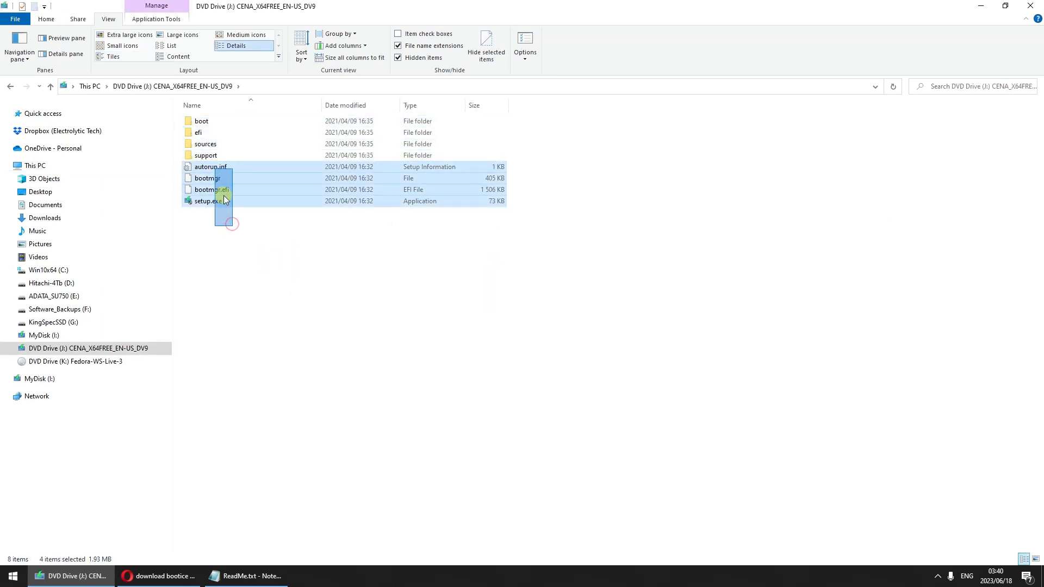
left_click(302, 297)
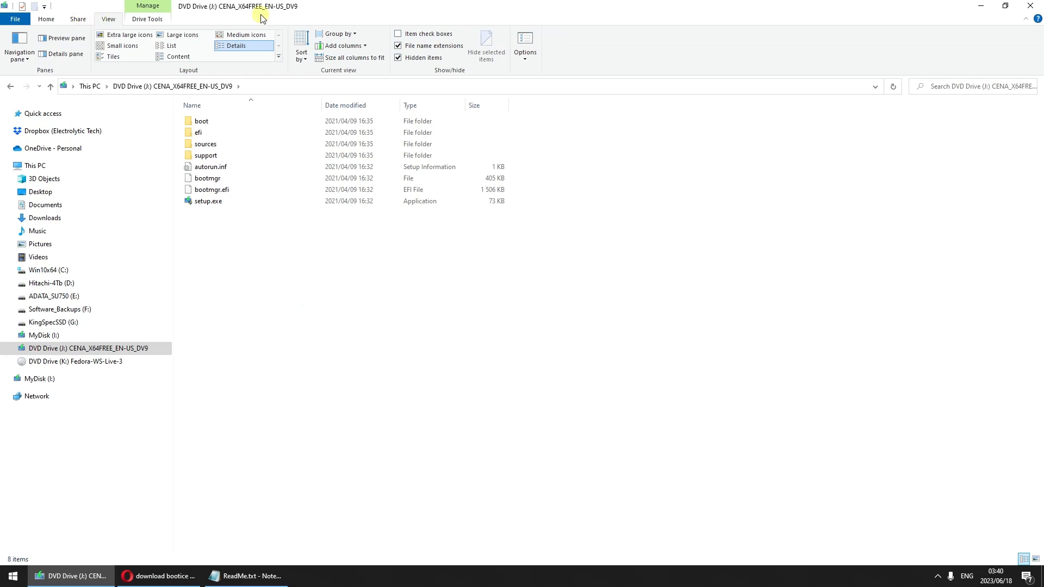
Check the hidden files and "Hide" settings in the folder view options, and close them without changes
left_click(527, 56)
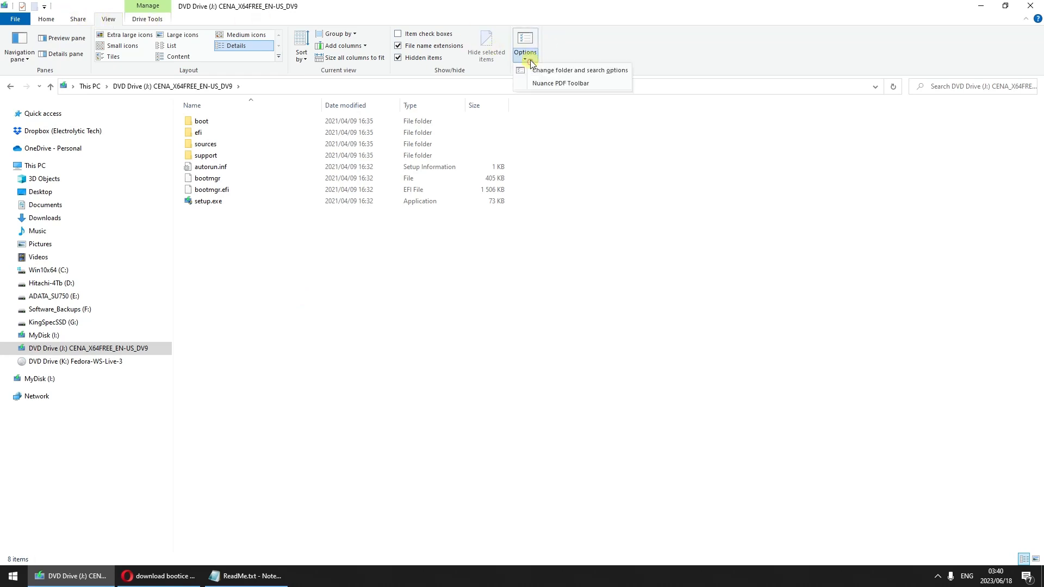
left_click(582, 72)
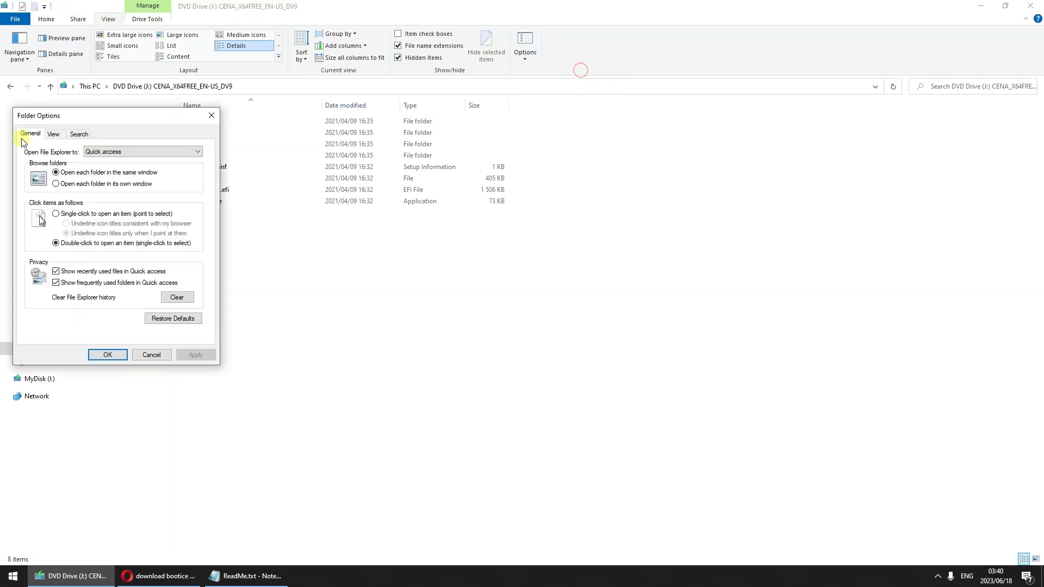
left_click(53, 134)
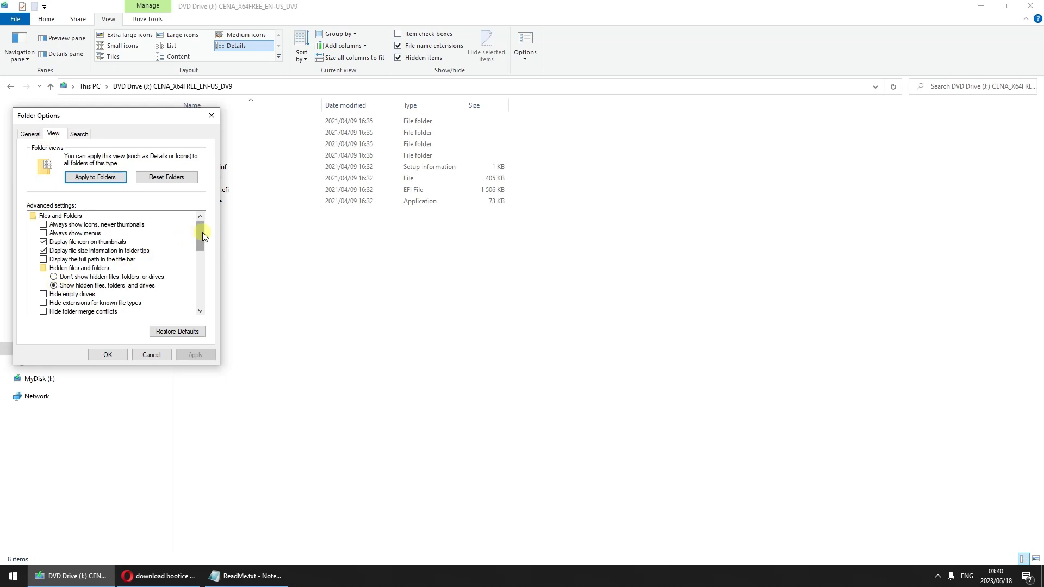
scroll(202, 233, "down", 1)
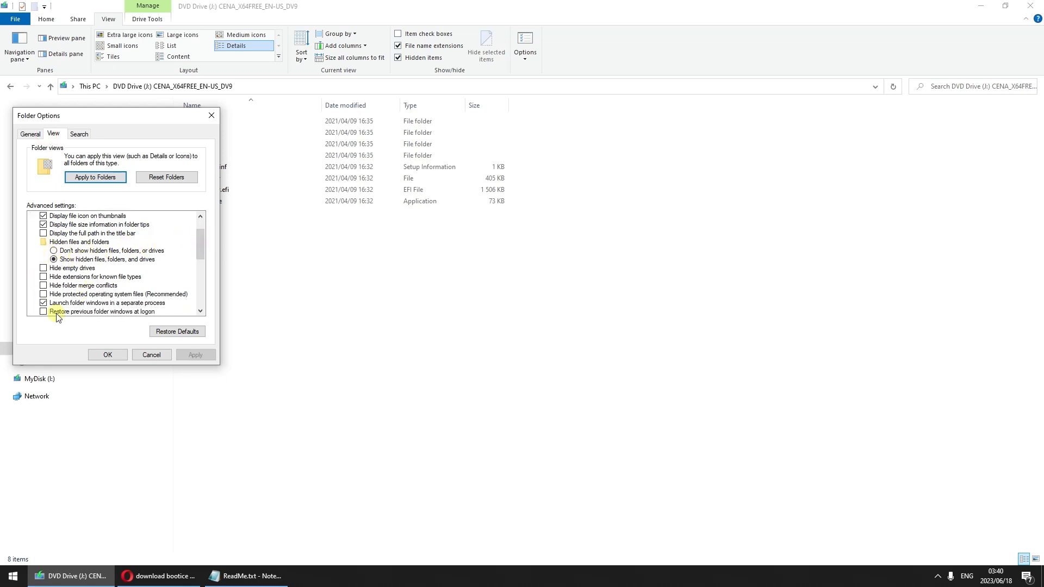
left_click(152, 354)
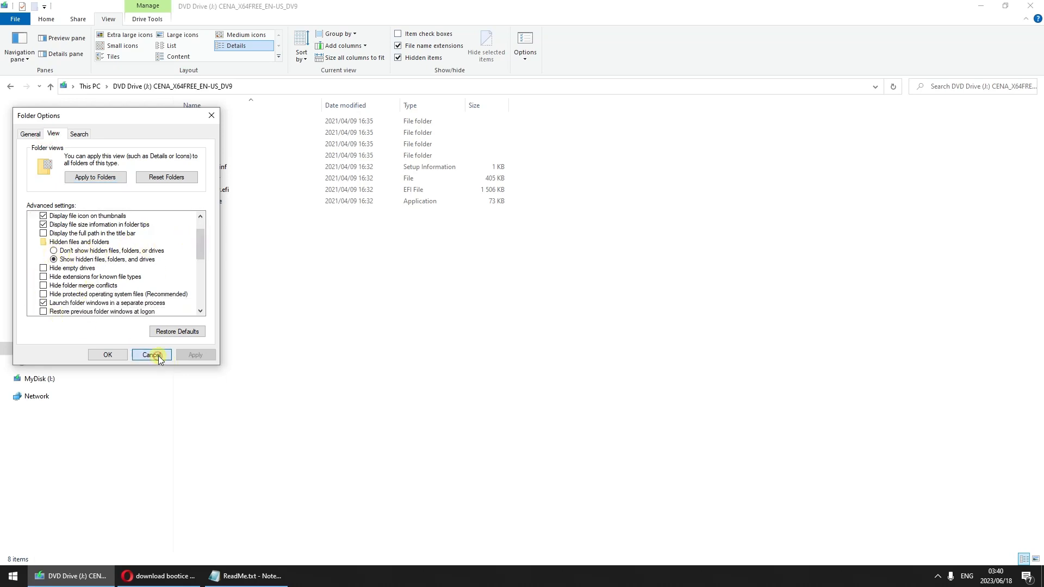
Copy all files and folders from the root of DVD Drive (J:)
left_click(241, 578)
left_click(409, 506)
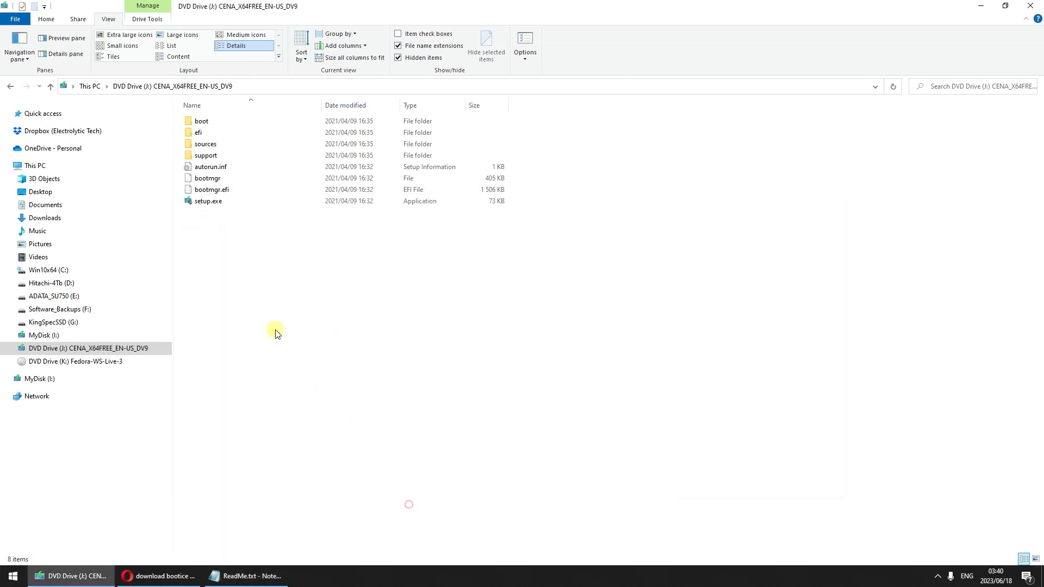
left_click_drag(280, 309, 236, 87)
left_click(397, 253)
left_click(262, 201)
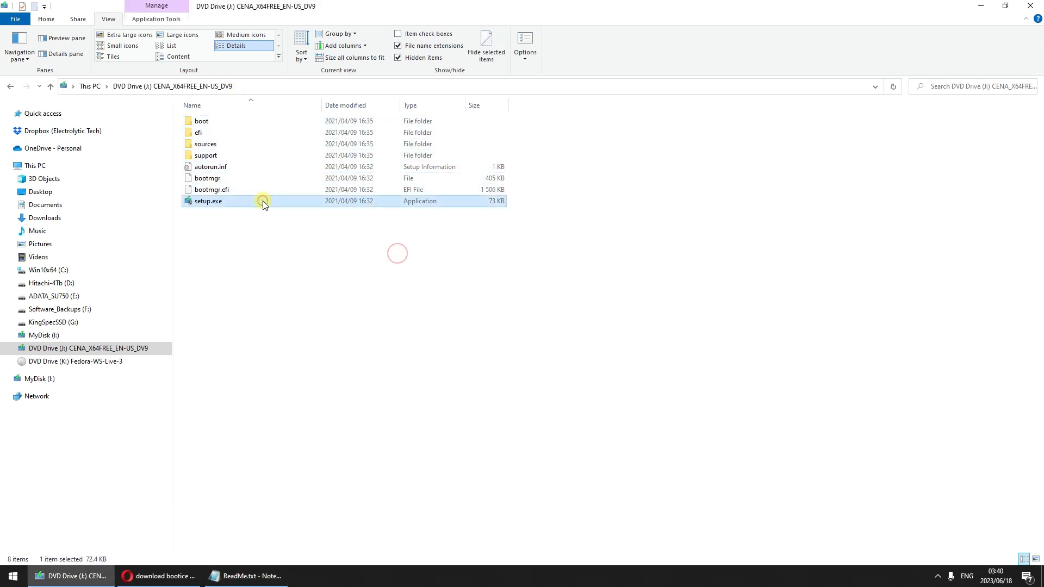
key("ctrl+a")
right_click(243, 158)
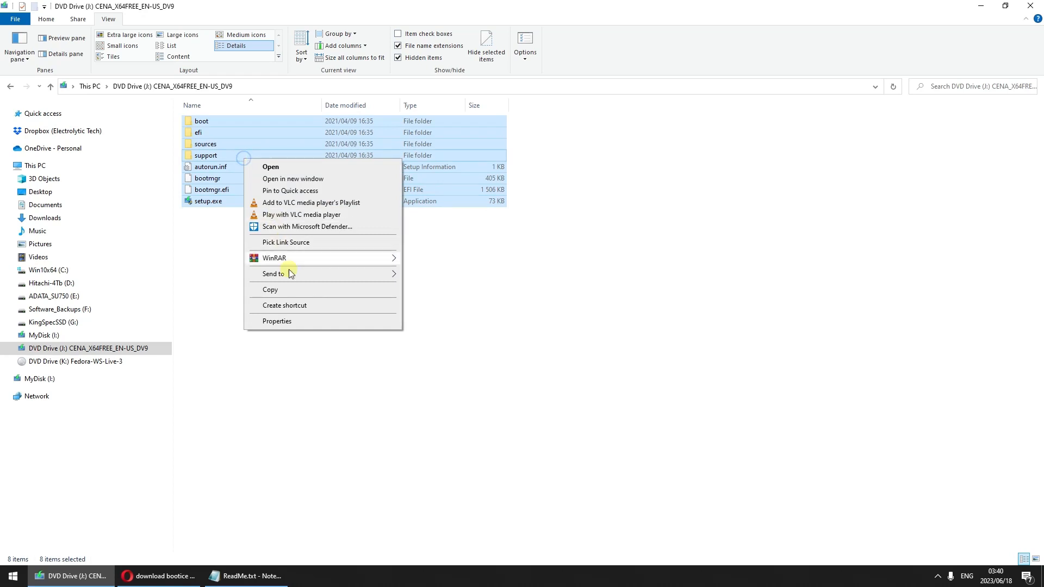
left_click(291, 289)
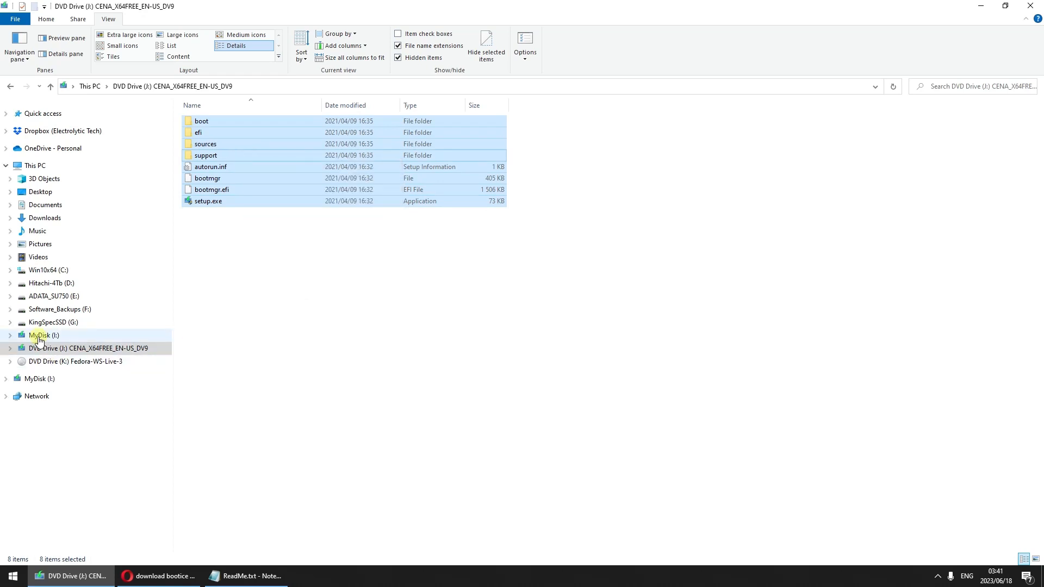
Open the MyDisk (I:) drive and inspect its contents and the available paste option, without pasting
left_click(38, 338)
left_click_drag(415, 392, 288, 114)
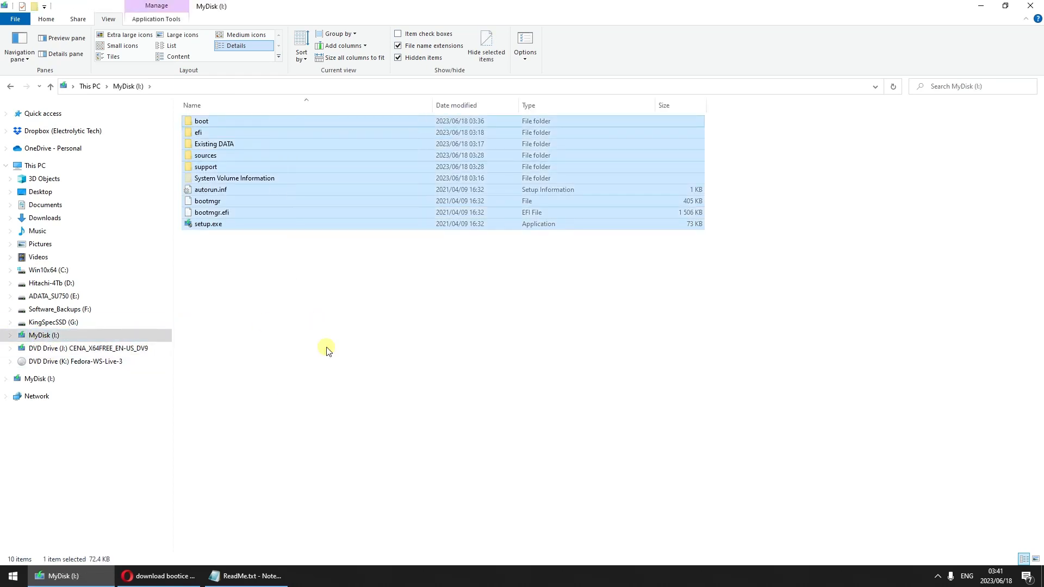
left_click(328, 350)
right_click(272, 287)
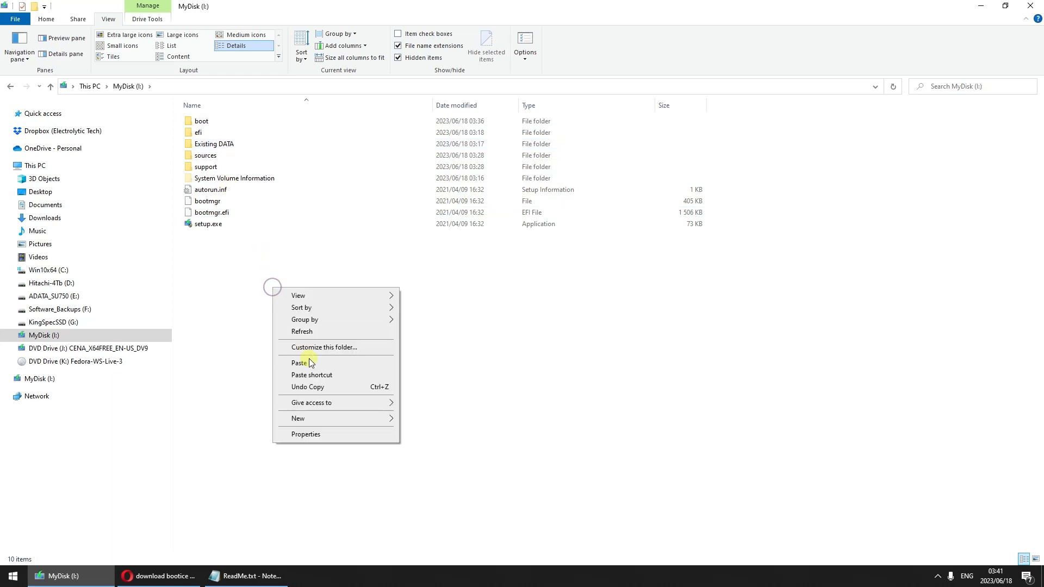
left_click(210, 326)
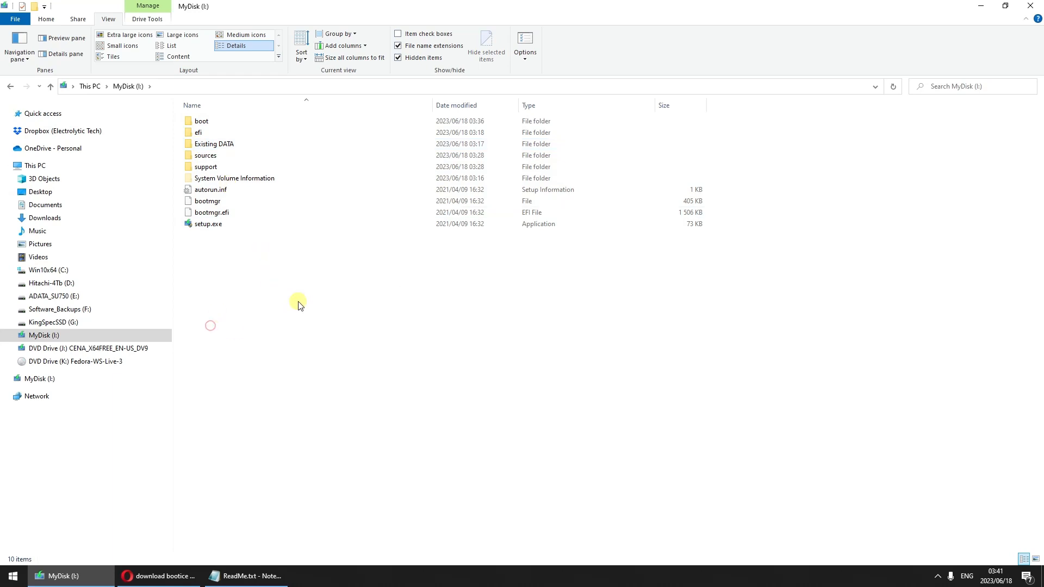
Run BOOTICEx64_2016.06.17_v1.3.4.0.exe as administrator from the BootableWithoutFormatting folder on Hitachi-4Tb (D:)
left_click(261, 575)
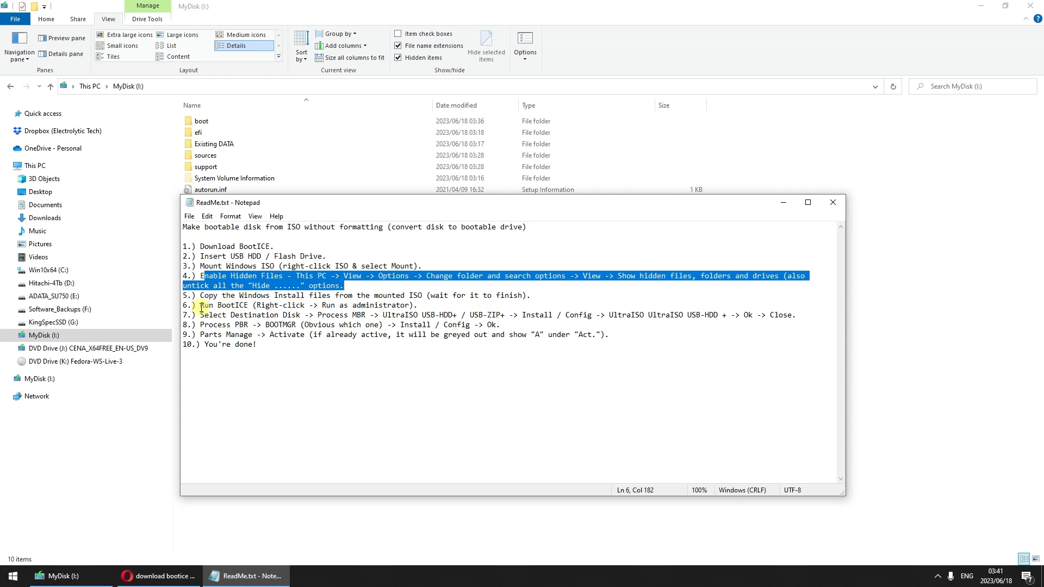
left_click_drag(201, 306, 247, 306)
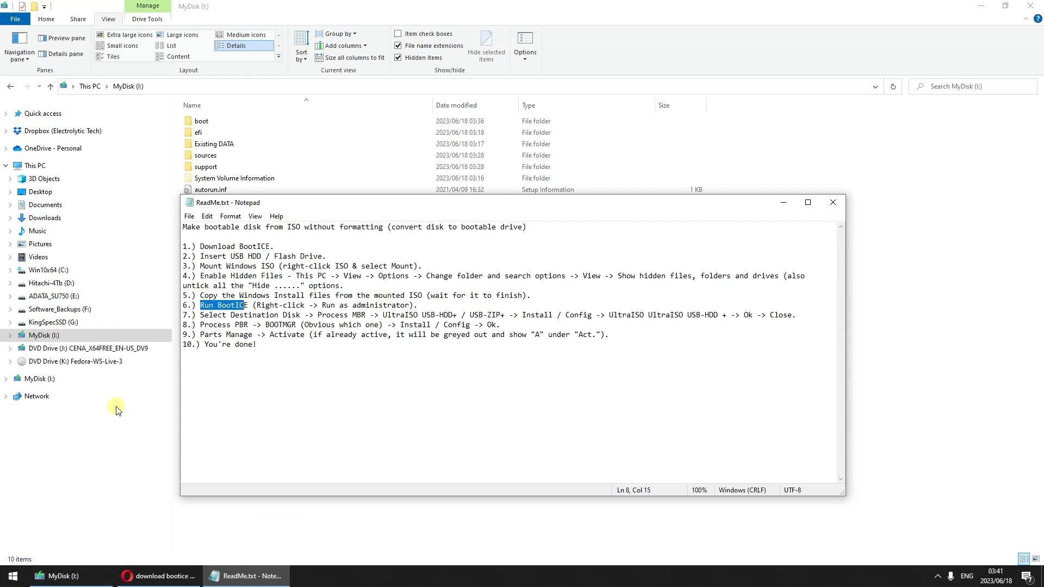
left_click(62, 284)
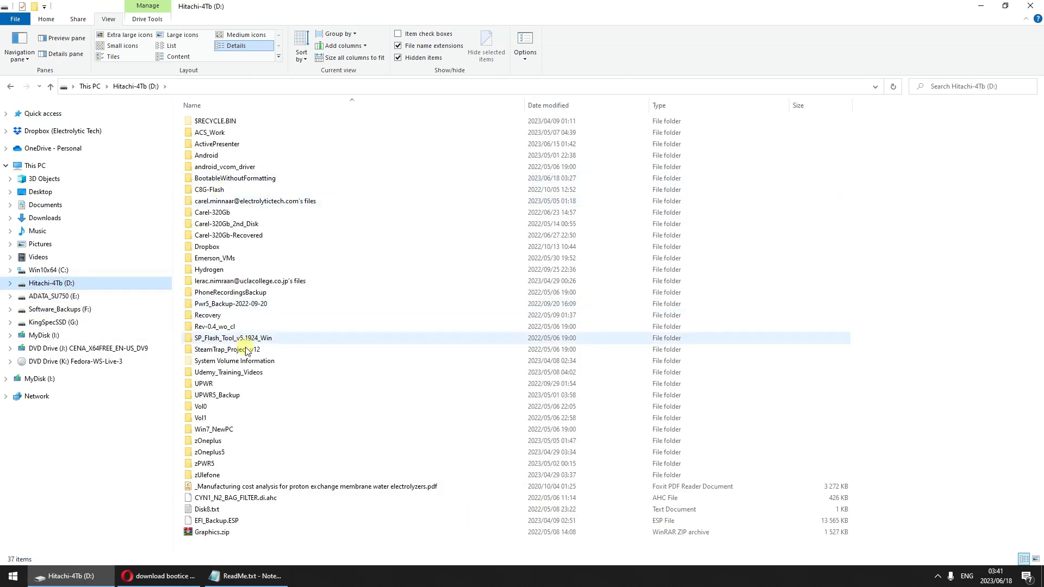
double_click(228, 180)
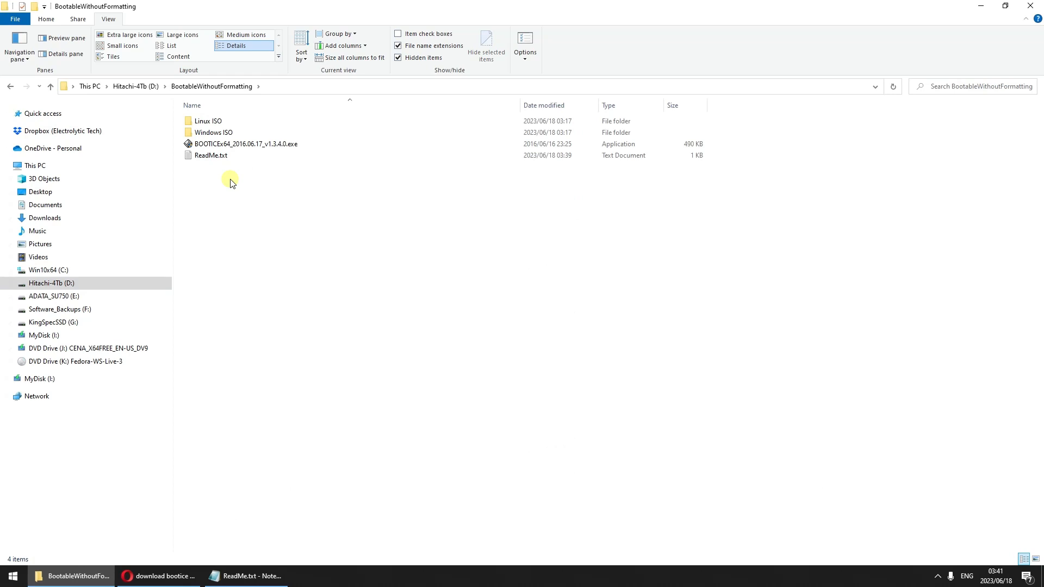
left_click(231, 146)
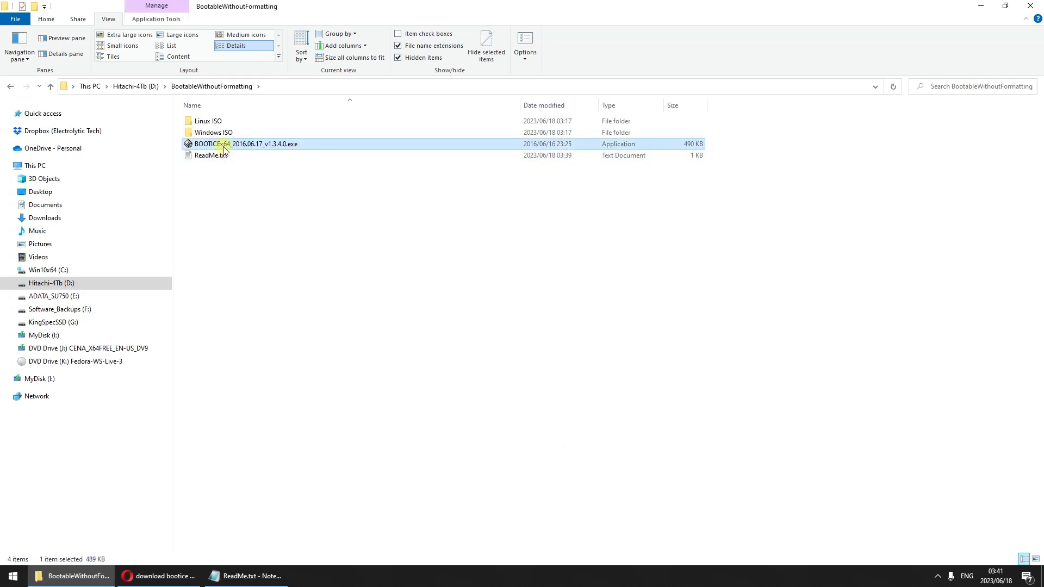
right_click(224, 148)
left_click(263, 168)
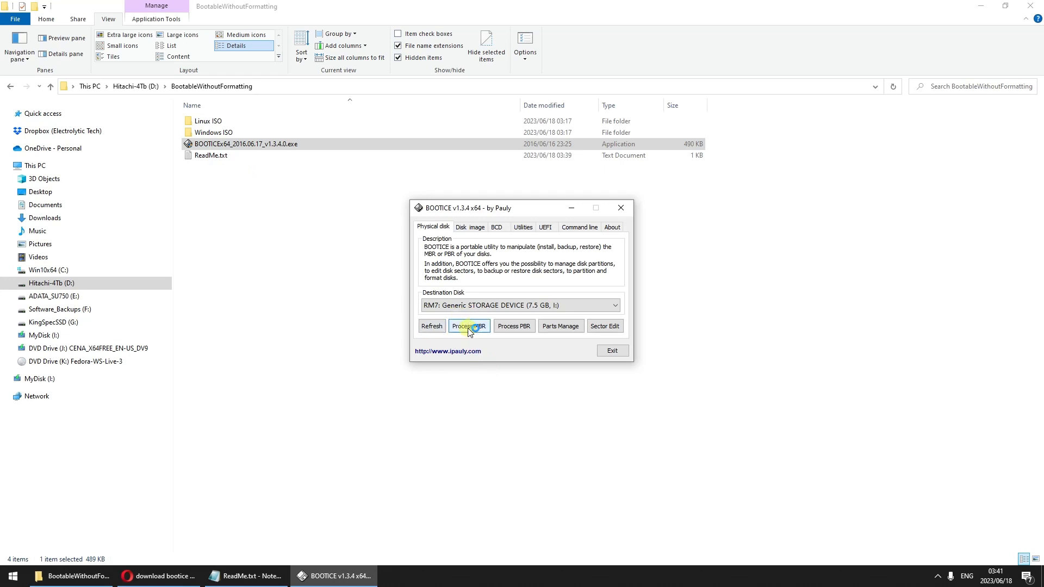
Set the destination disk to RM7: Generic STORAGE DEVICE (7.5 GB, I:) and choose UltraISO USB-HDD+ / USB-ZIP+ as its MBR type
left_click(456, 305)
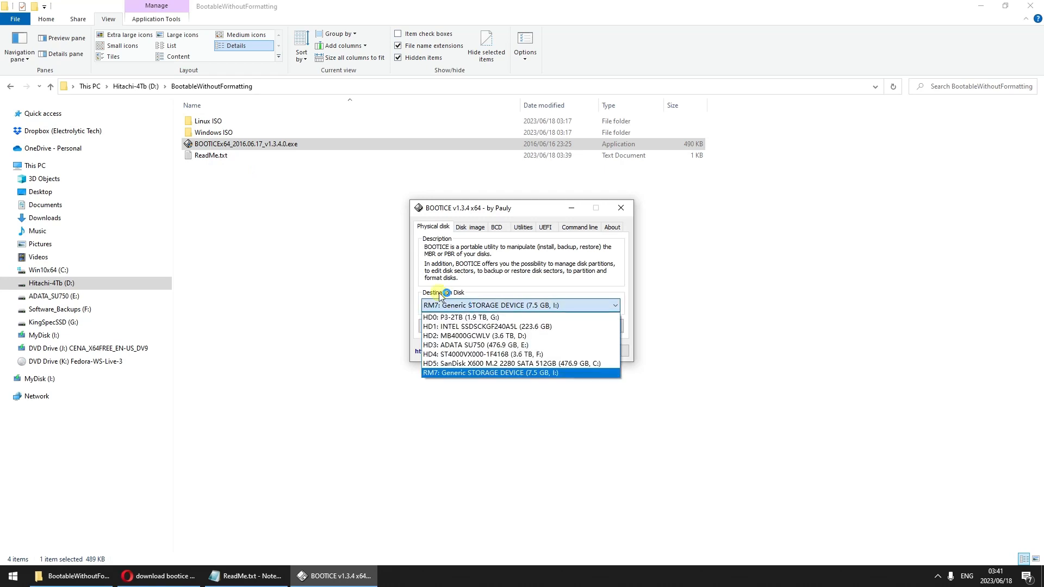
left_click(445, 373)
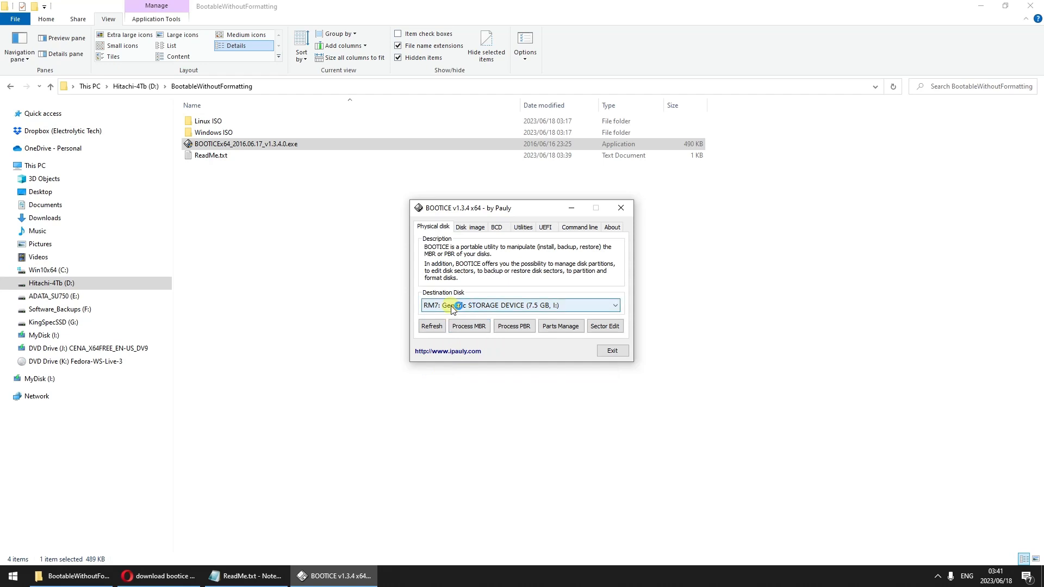
left_click(469, 326)
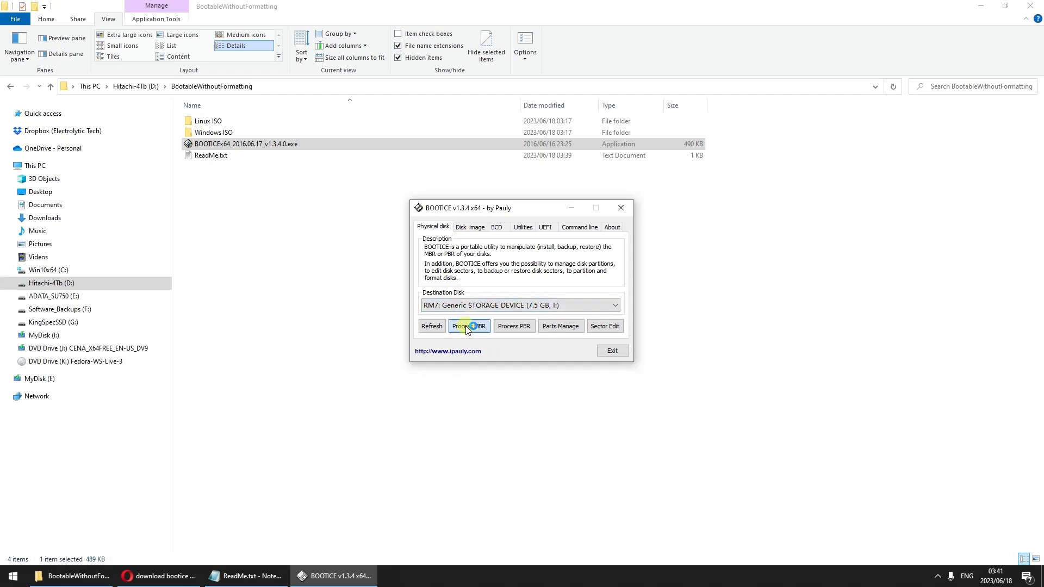
left_click(437, 320)
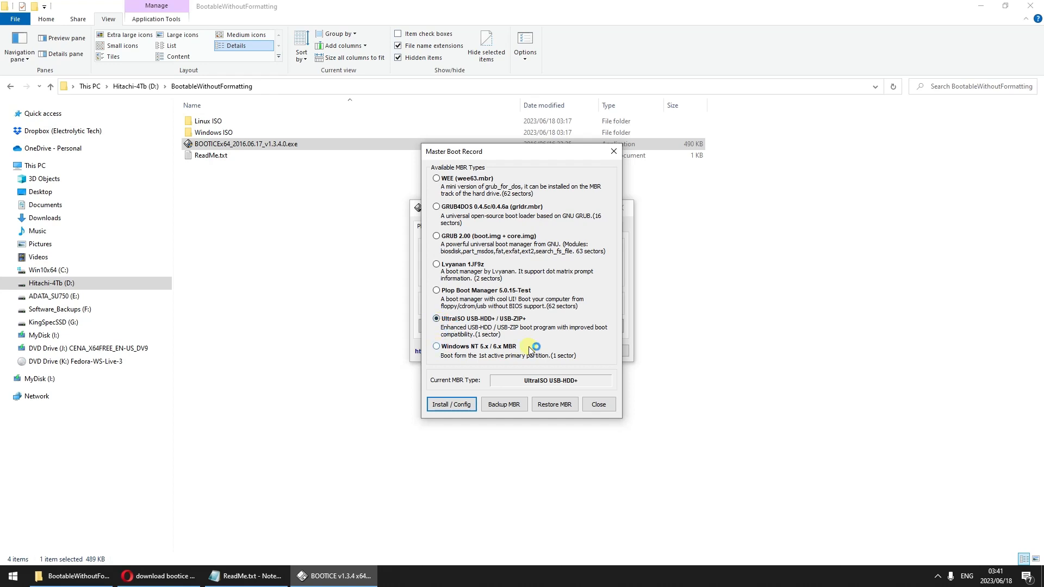
left_click(435, 320)
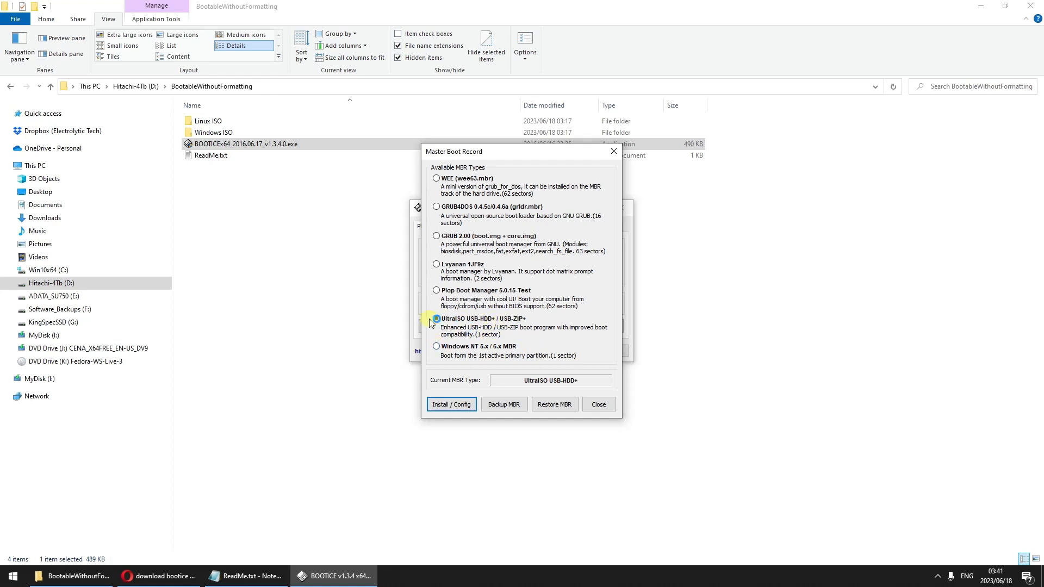
Install the UltraISO USB-HDD+ master boot record on RM7: Generic STORAGE DEVICE and close the MBR settings
left_click(445, 405)
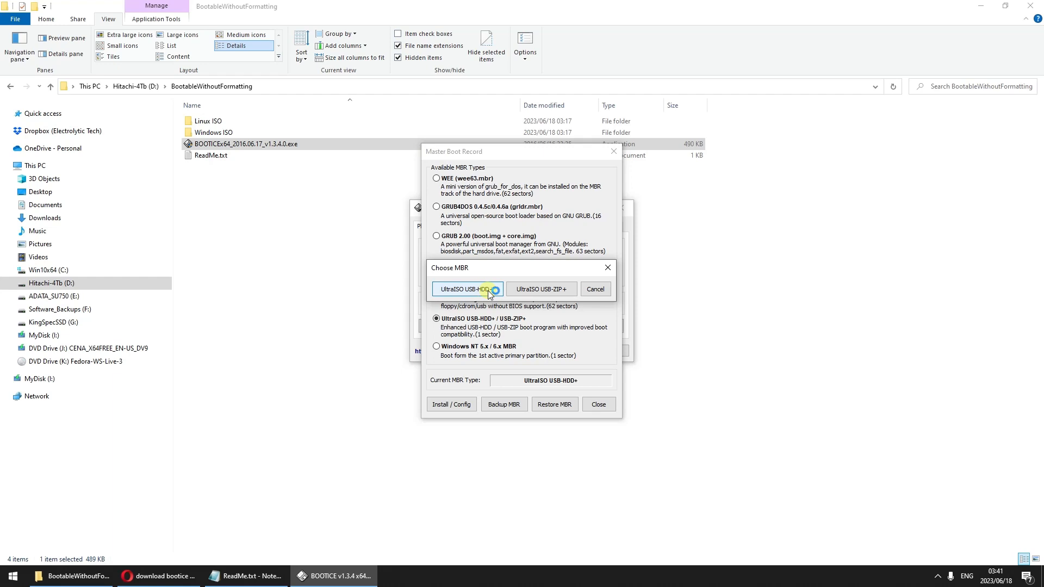
left_click(493, 290)
left_click(582, 330)
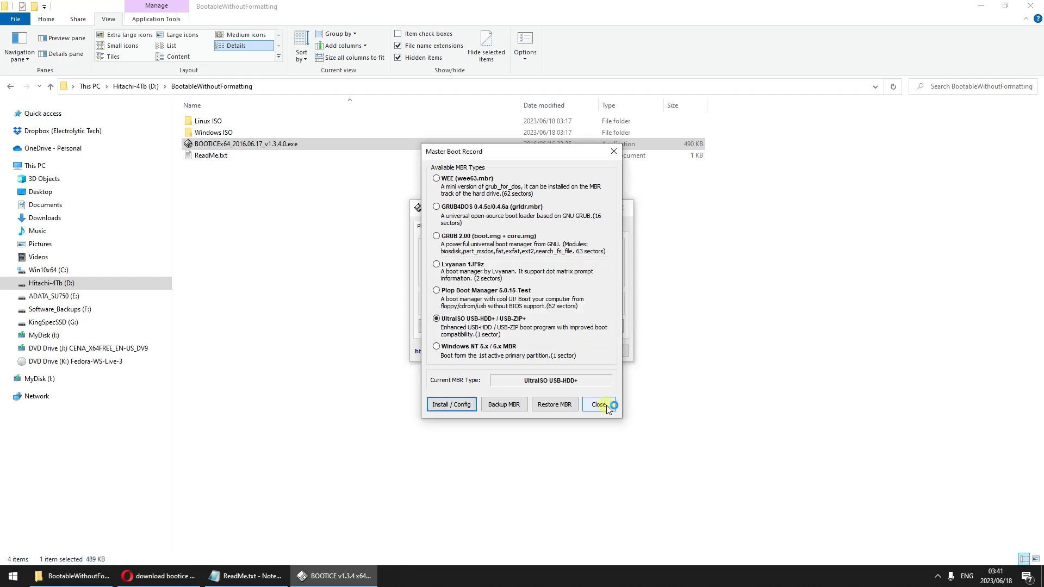
left_click(599, 405)
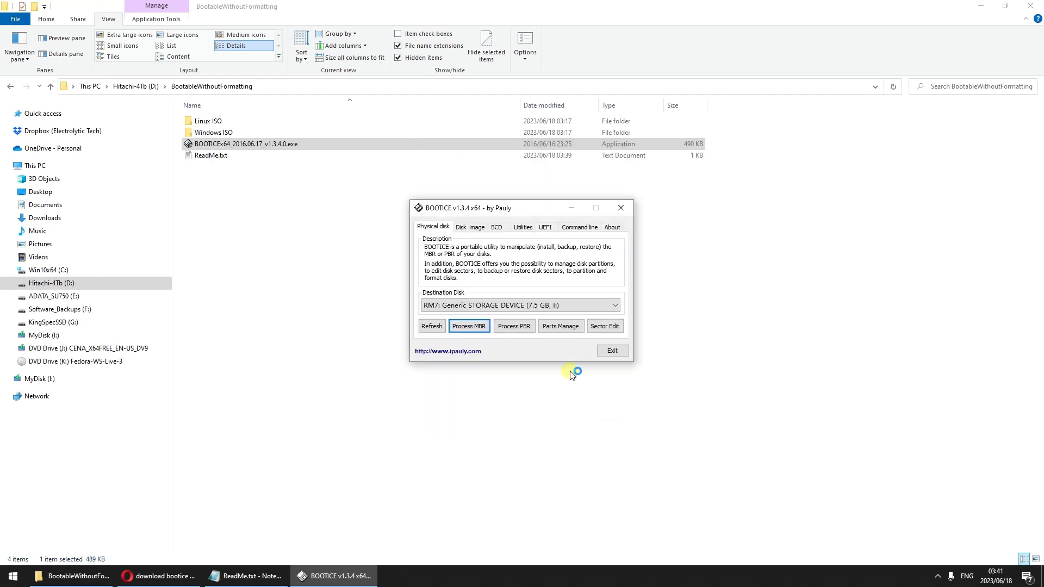
Install the BOOTMGR boot record on the MyDisk (I:) partition, keeping the boot file names BOOTMGR and NTLDR
left_click(514, 328)
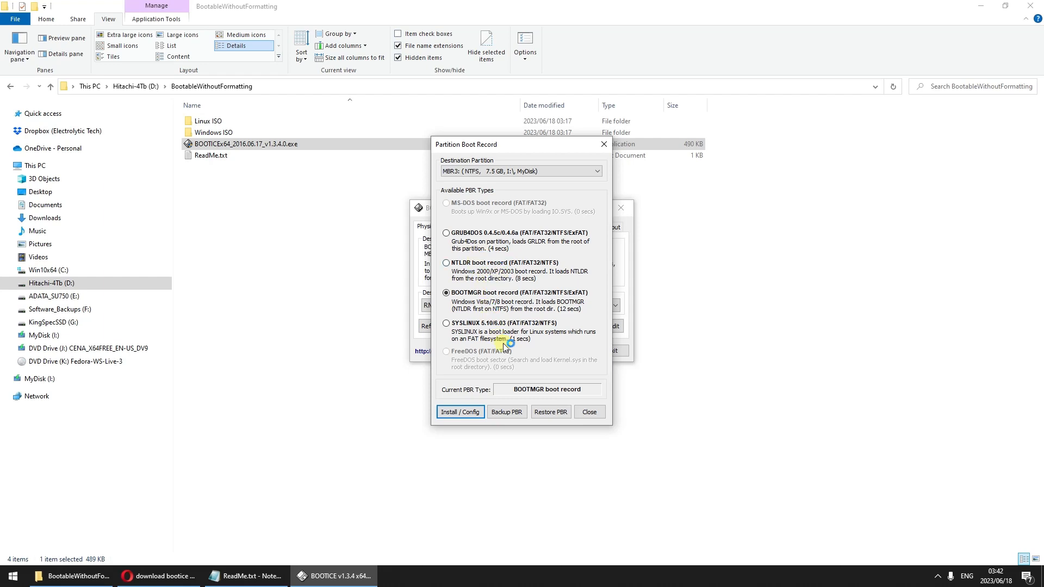
left_click(471, 413)
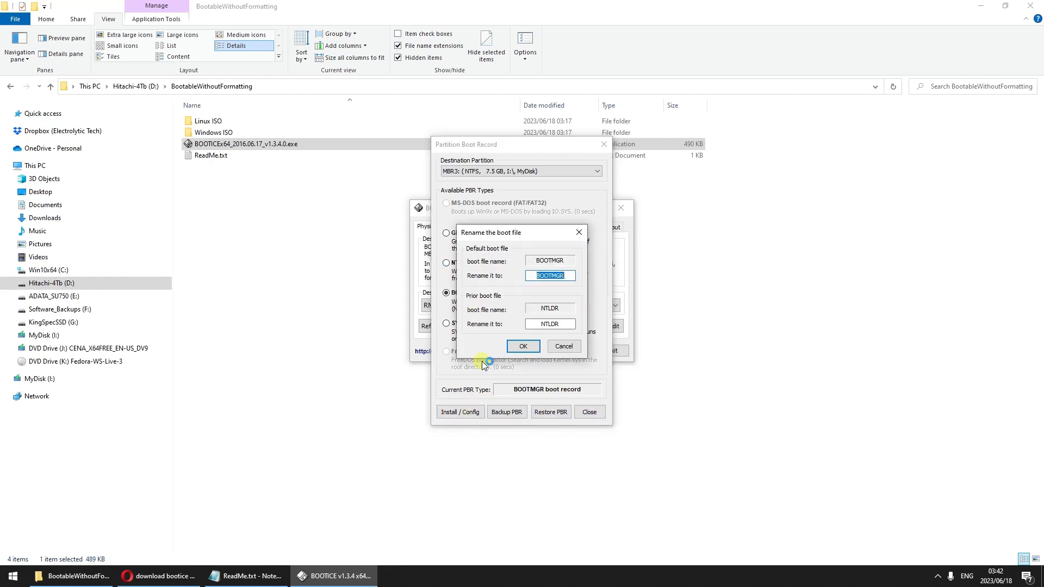
left_click(525, 346)
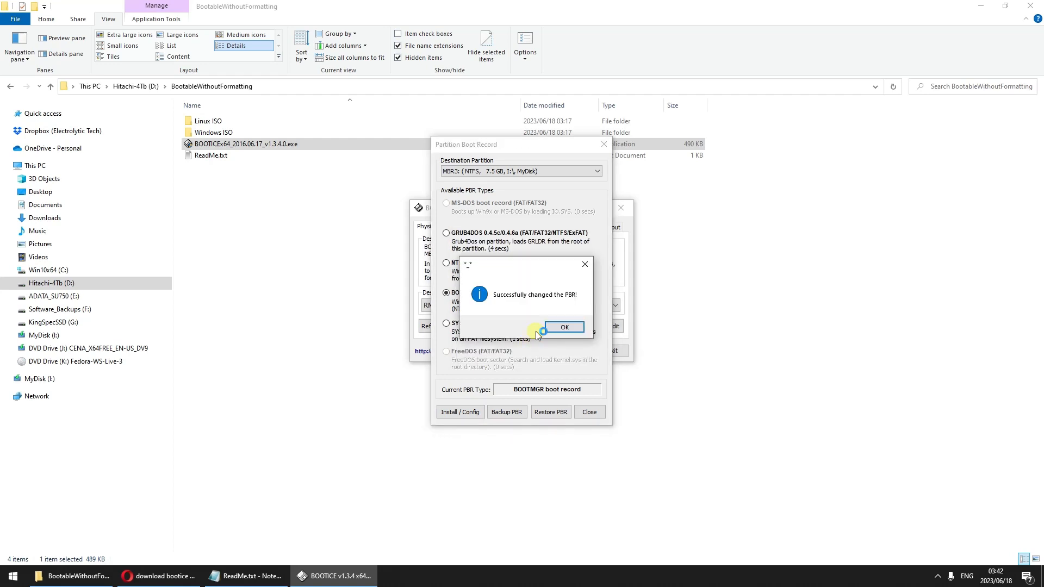
left_click(562, 327)
left_click(584, 412)
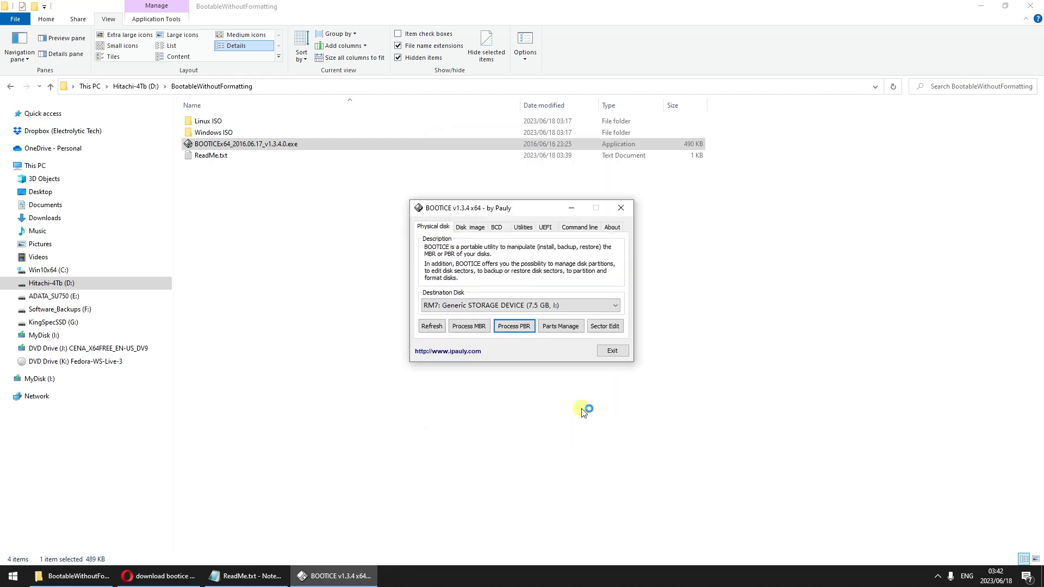
Check the MyDisk (I:) partition's active flag in partition management and review the remaining instructions in ReadMe.txt
left_click(562, 328)
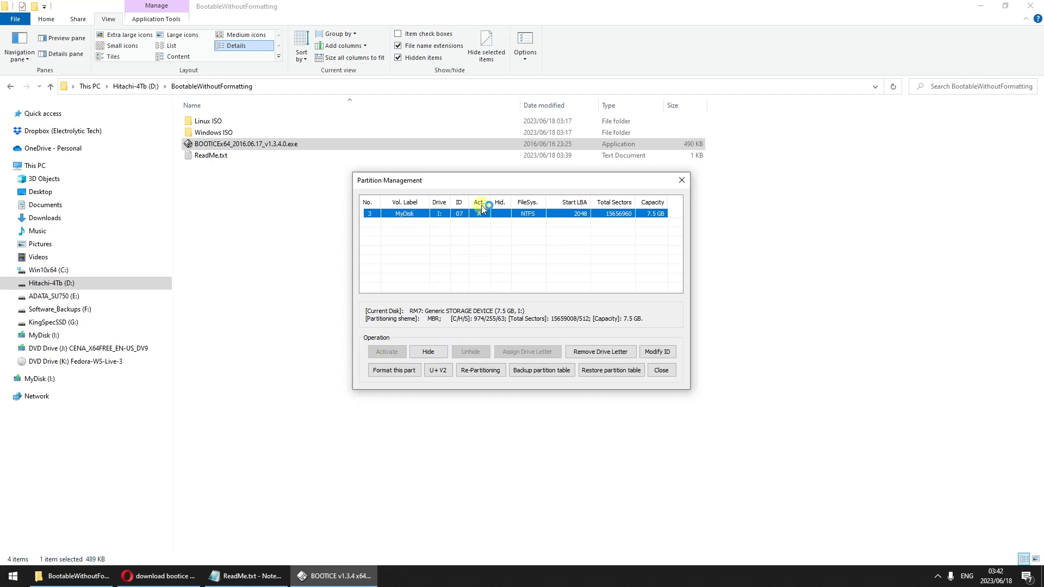
left_click(659, 373)
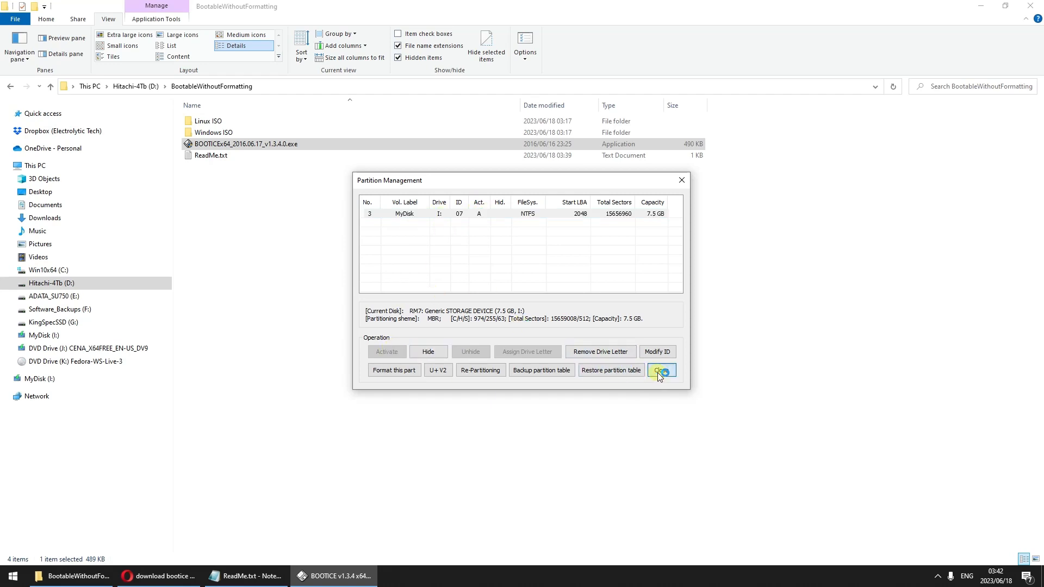
left_click(253, 576)
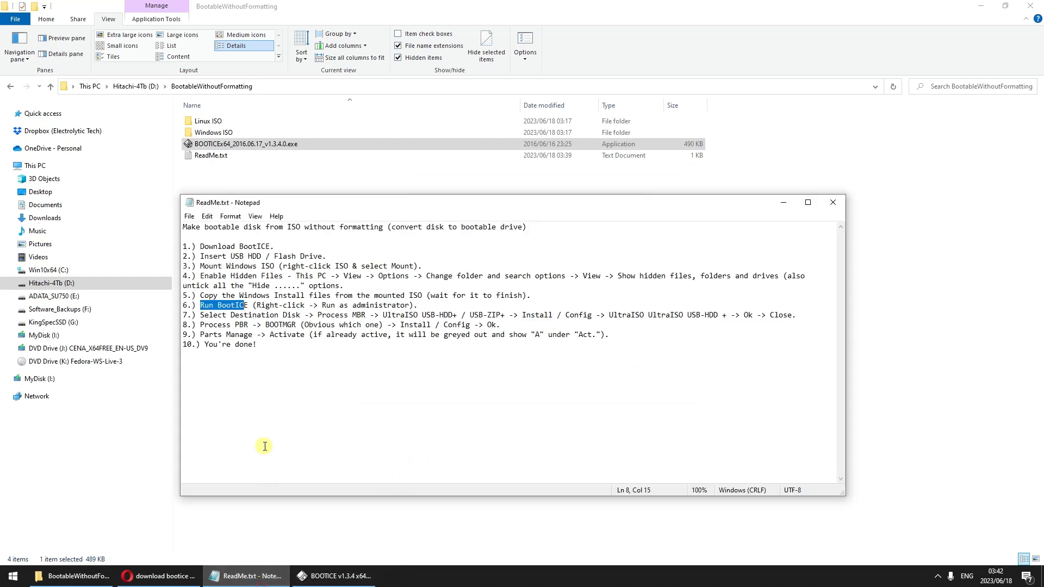
left_click(259, 347)
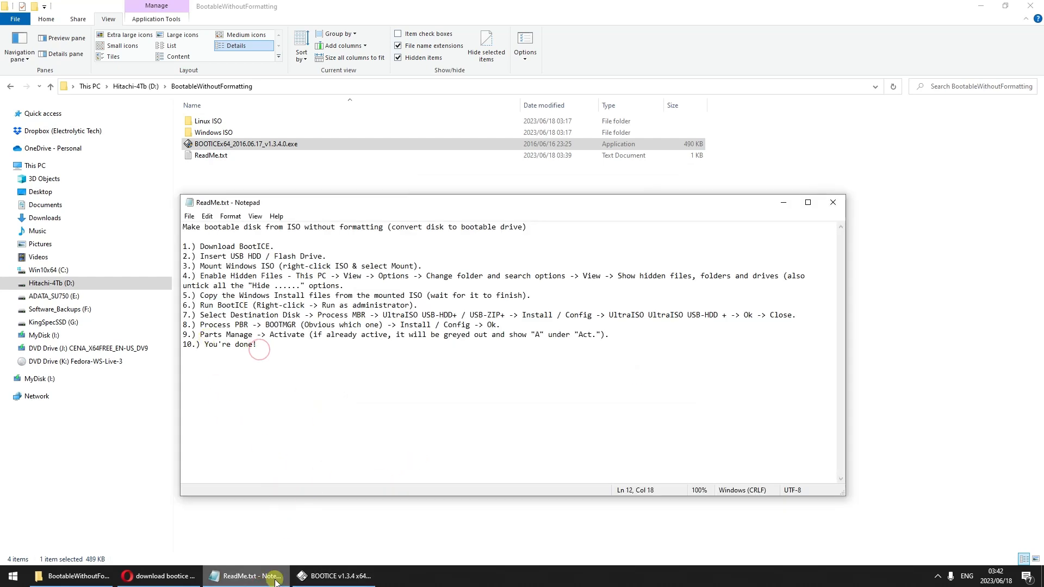
left_click(337, 577)
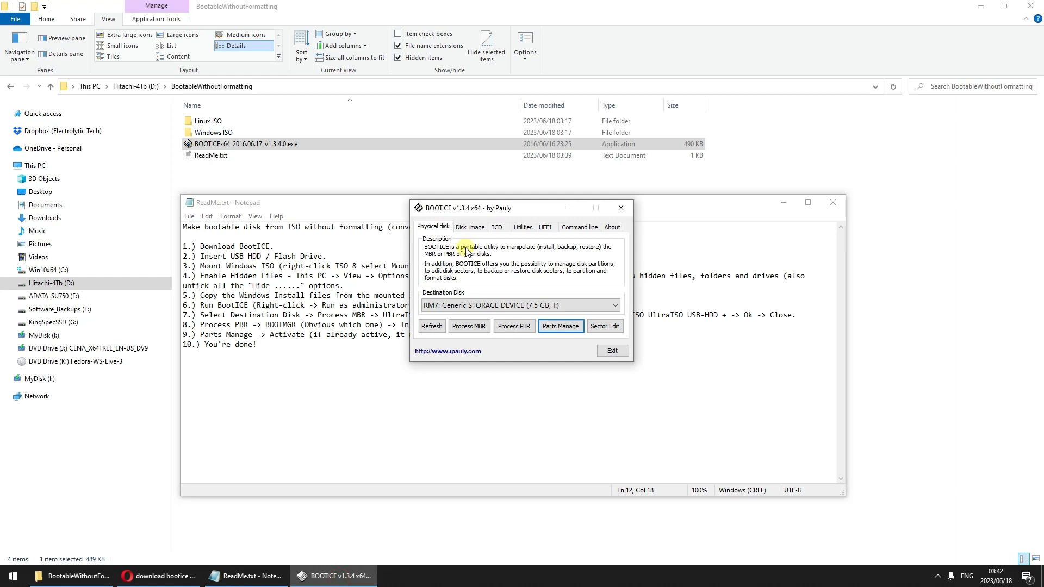
left_click(362, 202)
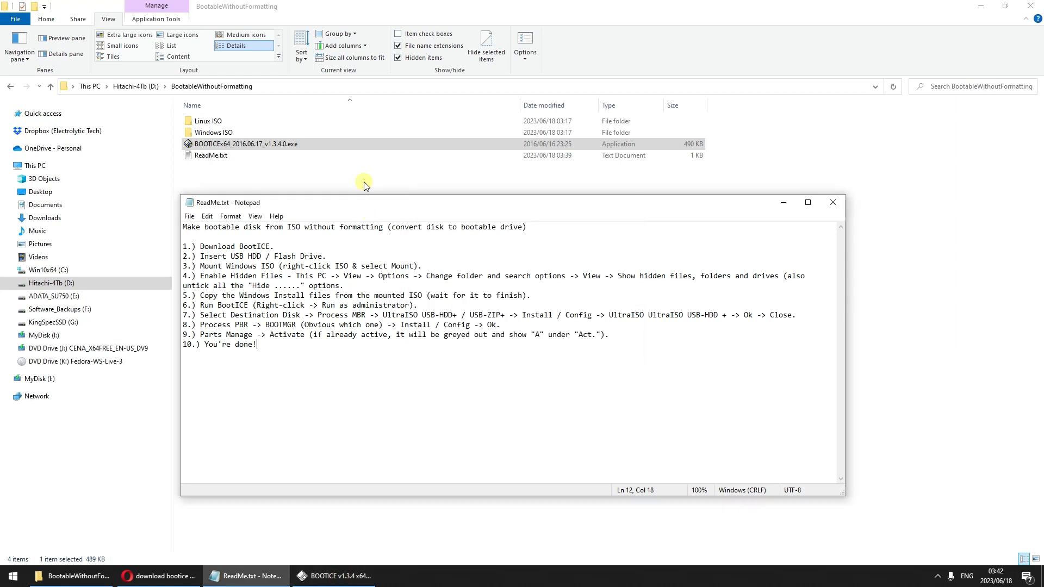
left_click(364, 185)
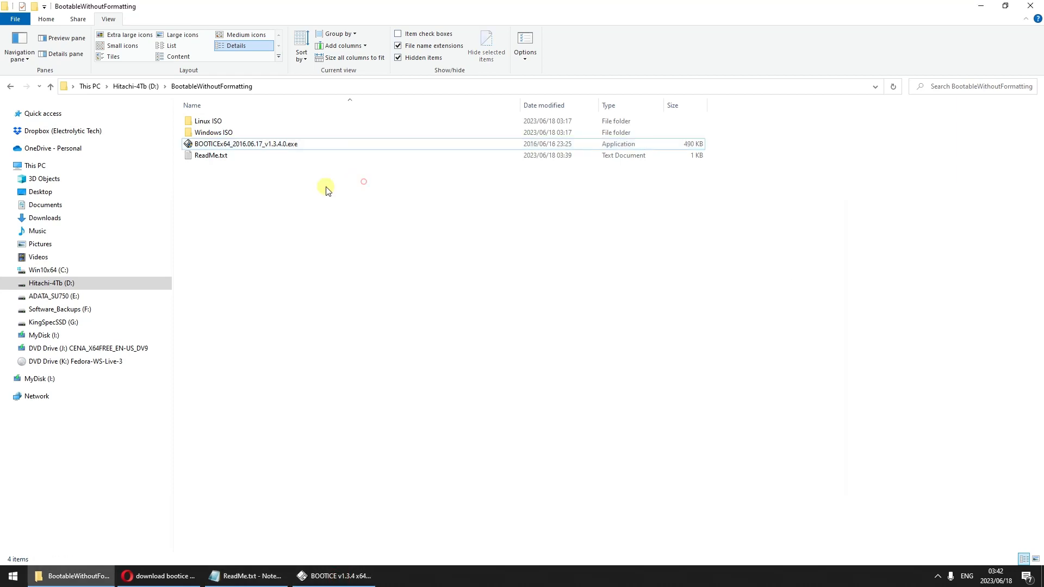
Open DVD Drive (K:) Fedora-WS-Live-3 and select all files and folders in its root
left_click(98, 366)
left_click_drag(361, 280, 321, 320)
mouse_move(279, 226)
left_mouse_down()
mouse_move(226, 106)
mouse_move(274, 238)
left_mouse_up()
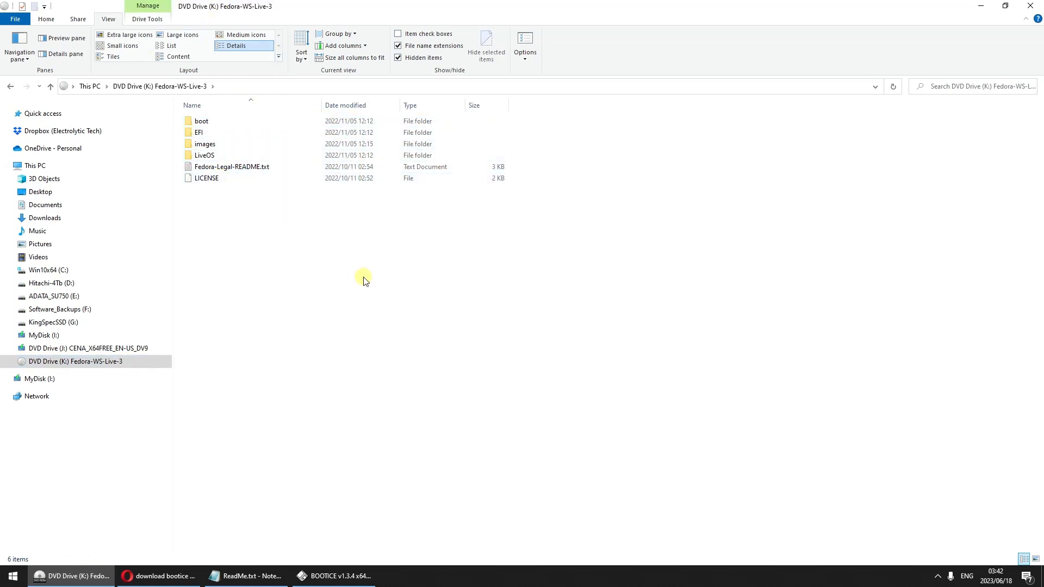
left_click_drag(361, 286, 252, 90)
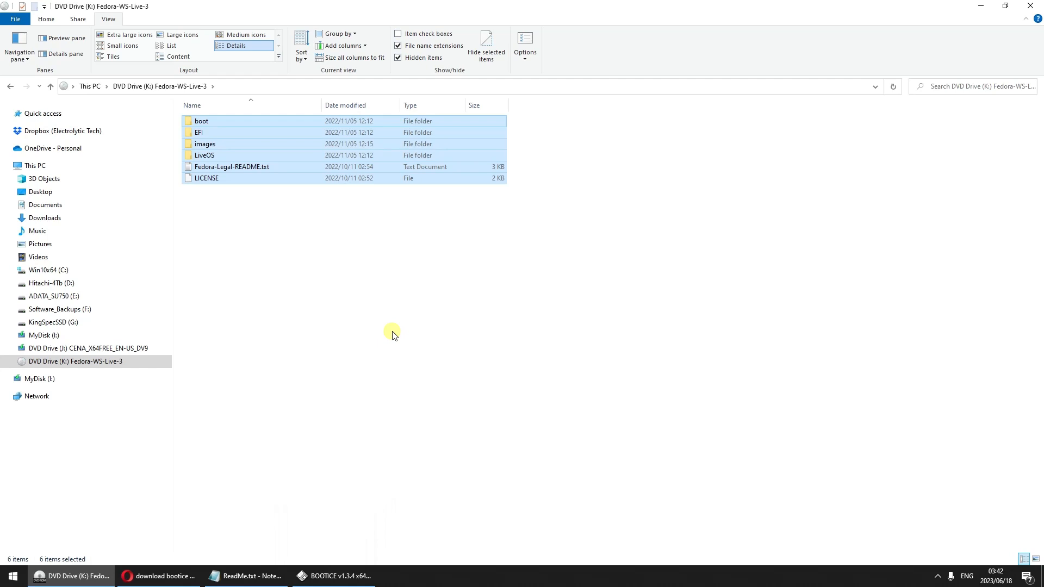
In BOOTICE, open the MBR settings of RM7 and choose GRUB 2.00 (boot.img + core.img)
left_click(338, 576)
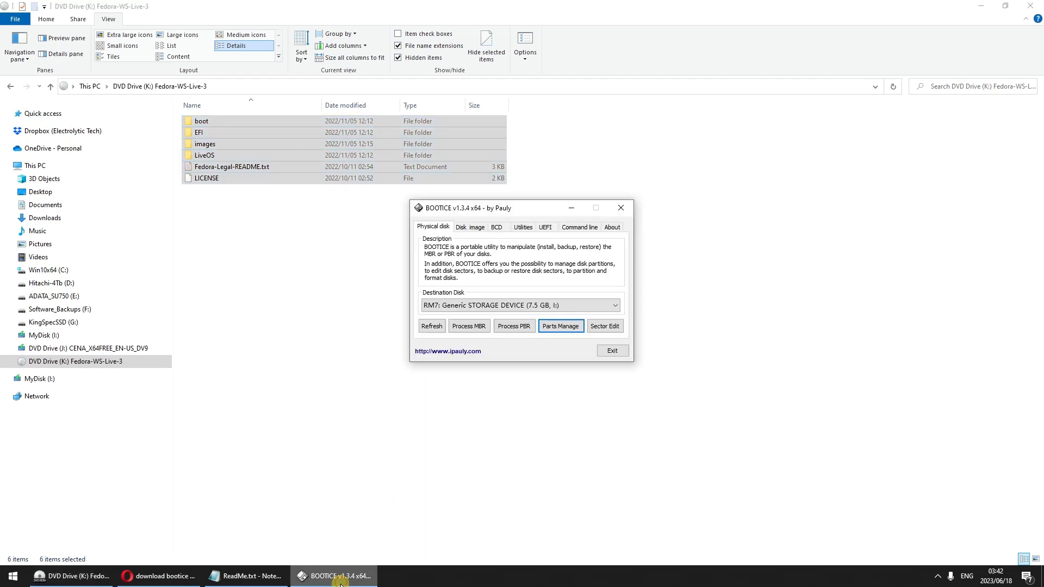
left_click(470, 326)
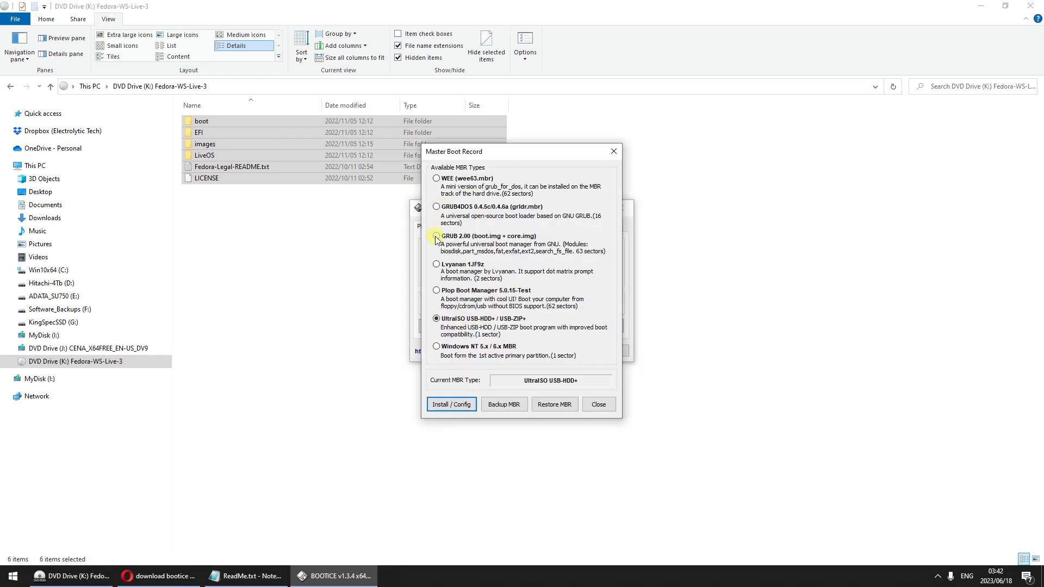
Browse to boot\grub2\i386-pc on DVD Drive (K:) and locate boot.img
left_click(270, 229)
double_click(206, 122)
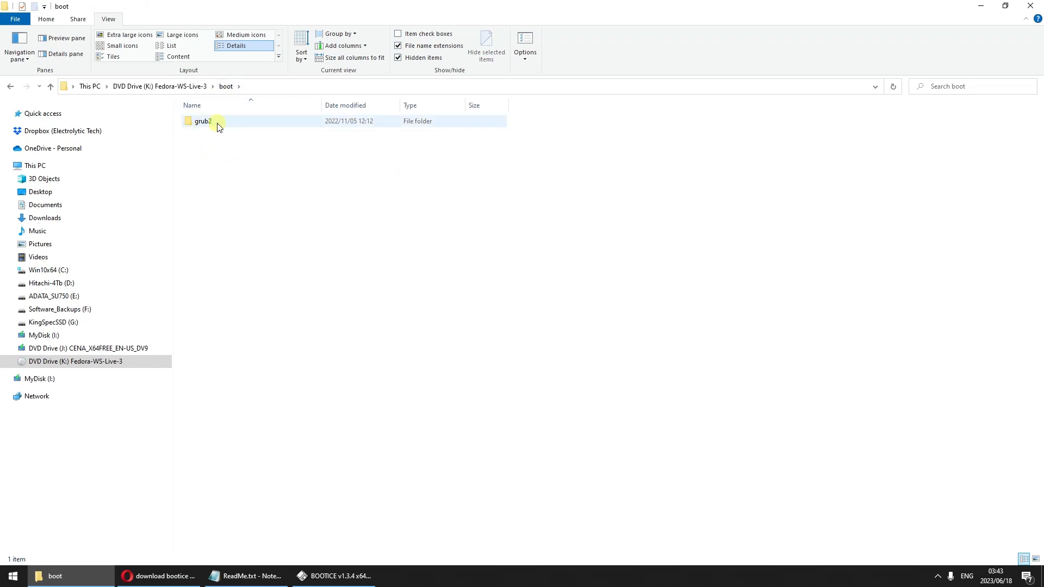
double_click(217, 124)
left_click(220, 124)
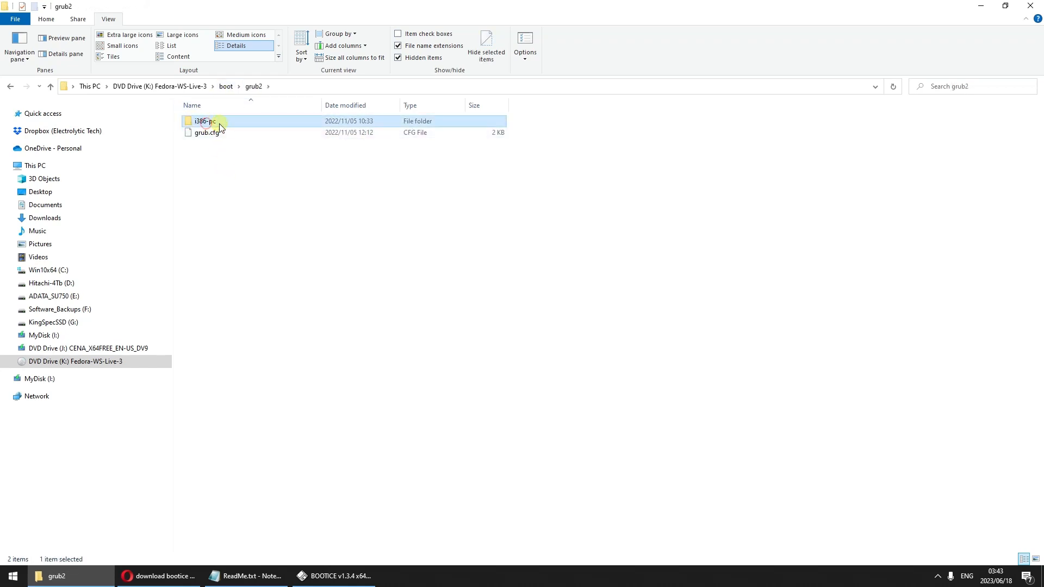
double_click(223, 125)
scroll(245, 321, "down", 2)
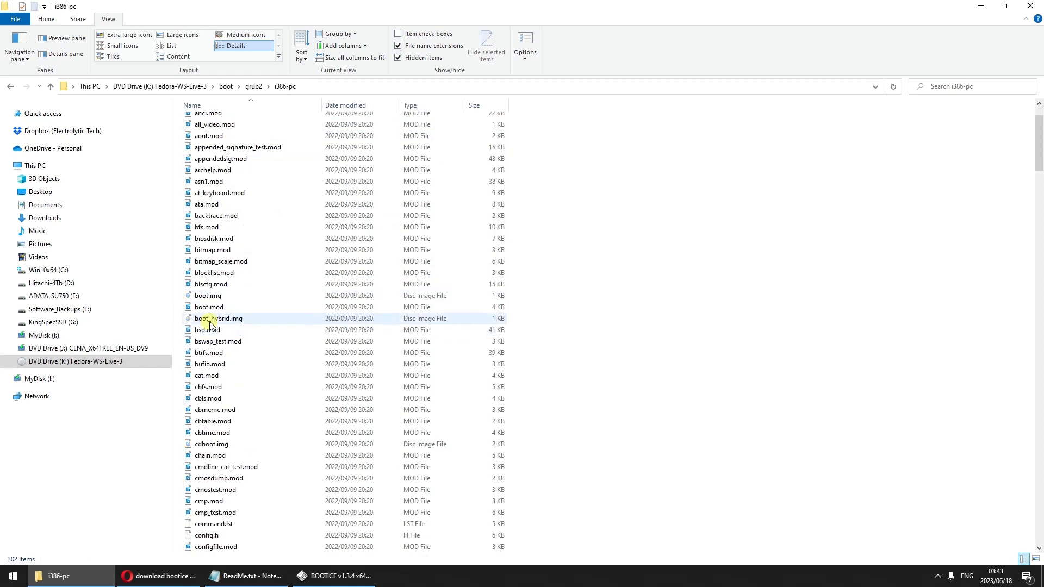
left_click(214, 298)
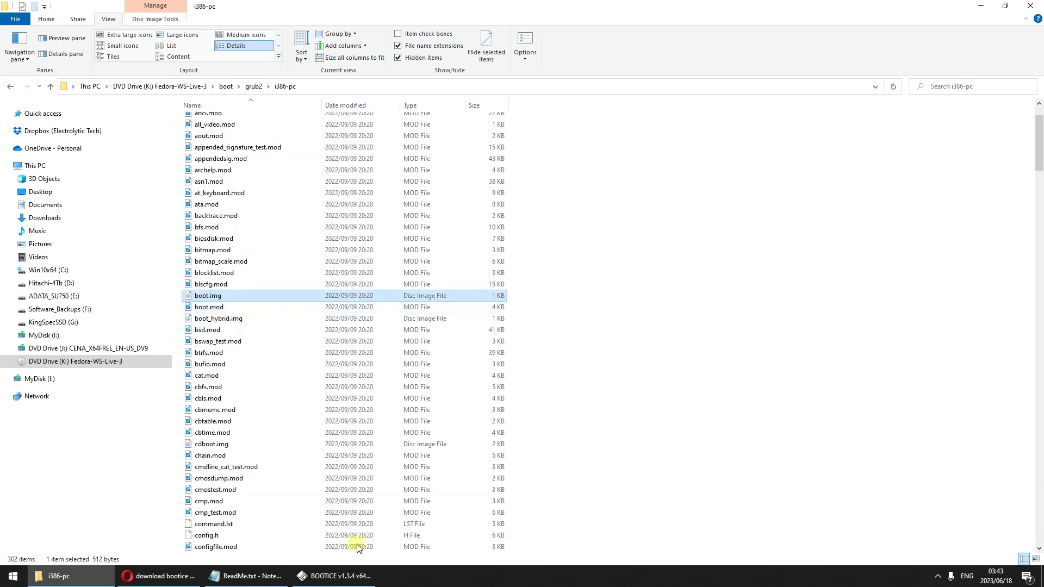
Return to BOOTICE, install the GRUB 2.00 master boot record on the USB disk, and close the MBR settings
left_click(341, 579)
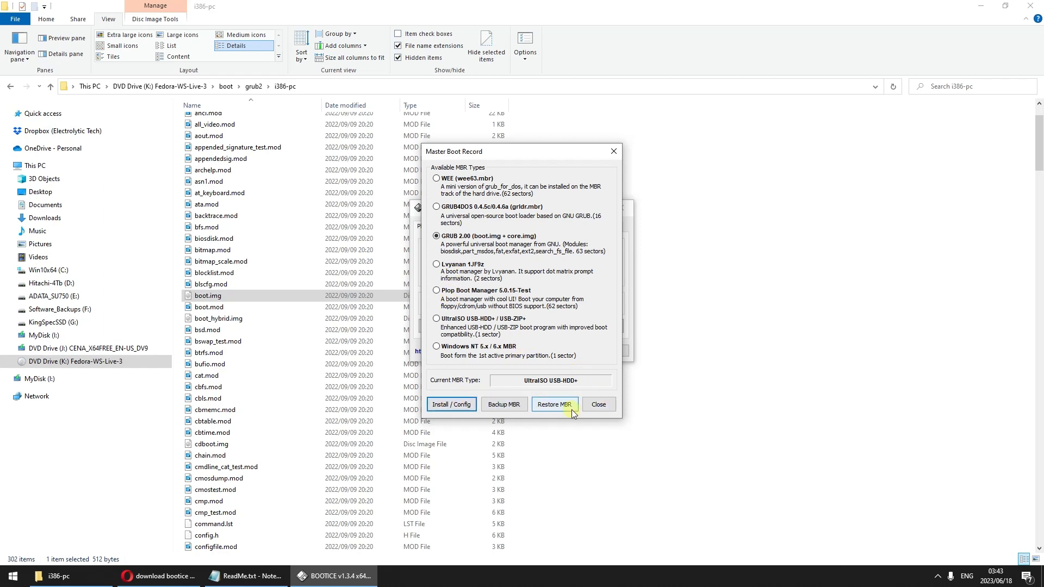
left_click(451, 404)
left_click(585, 329)
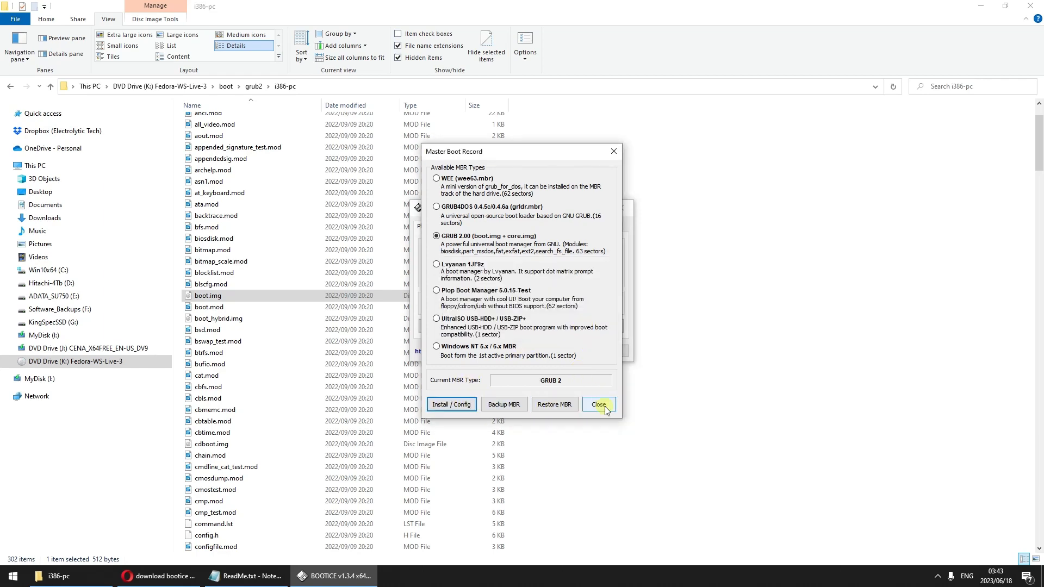
left_click(599, 404)
Install the GRUB4DOS partition boot record on MyDisk (I:) with version 0.4.6a and the name GRLDR
left_click(514, 326)
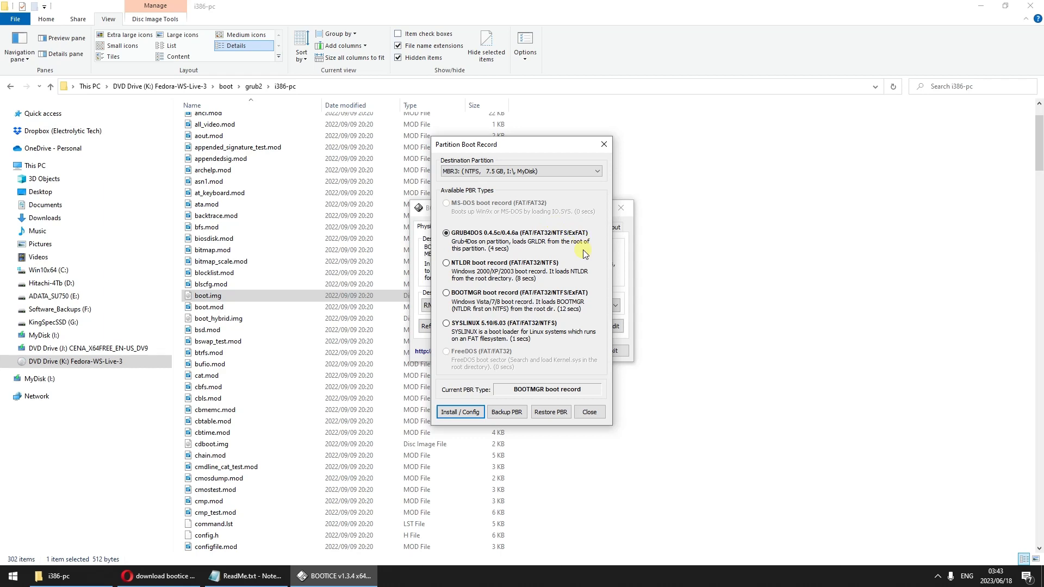
left_click(462, 413)
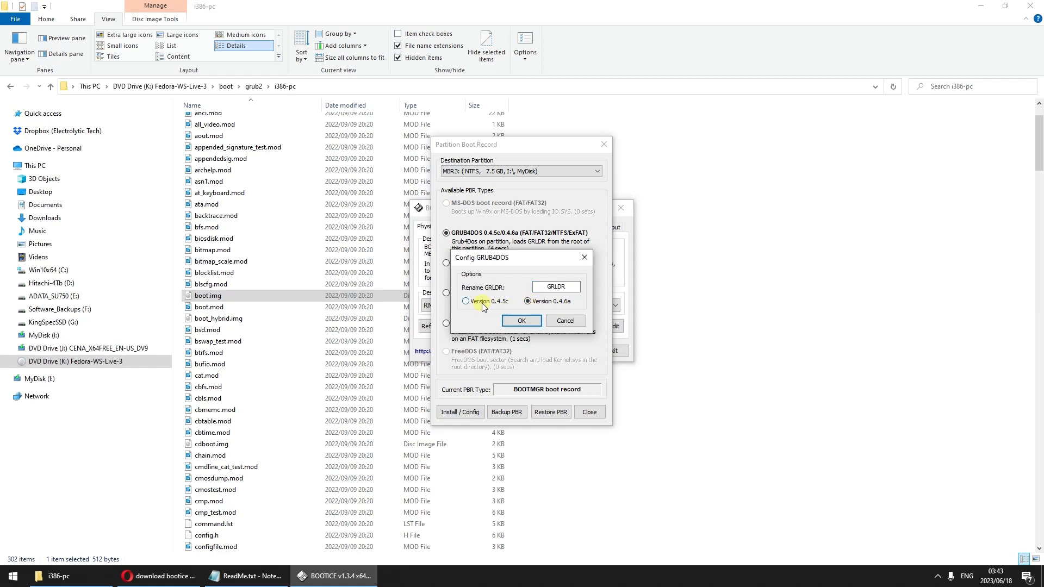
left_click(535, 306)
left_click(522, 322)
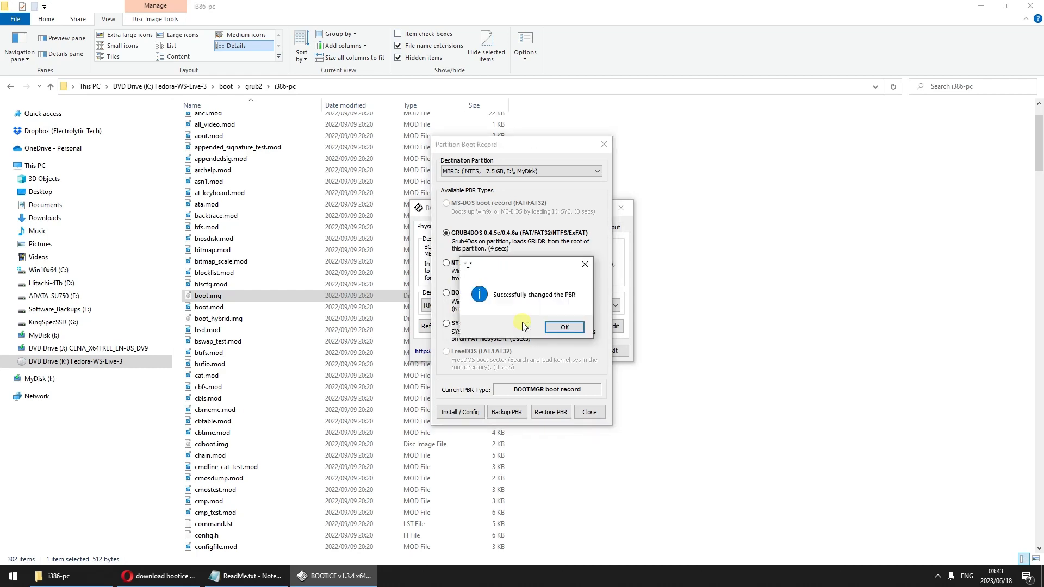
left_click(565, 327)
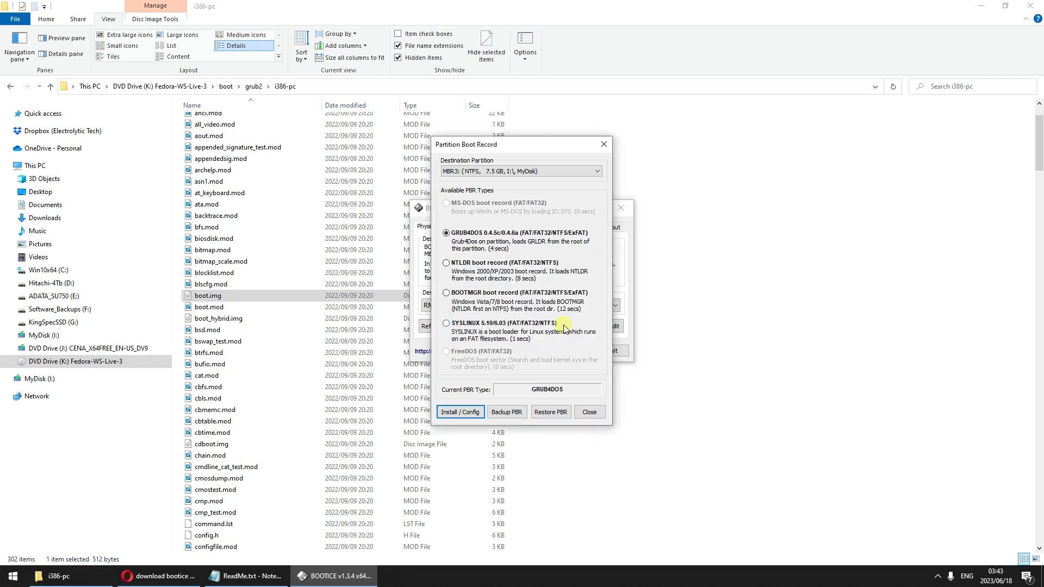
left_click(597, 415)
Return to the root of DVD Drive (K:), select all files and folders, and show their copy option without copying
left_click(594, 460)
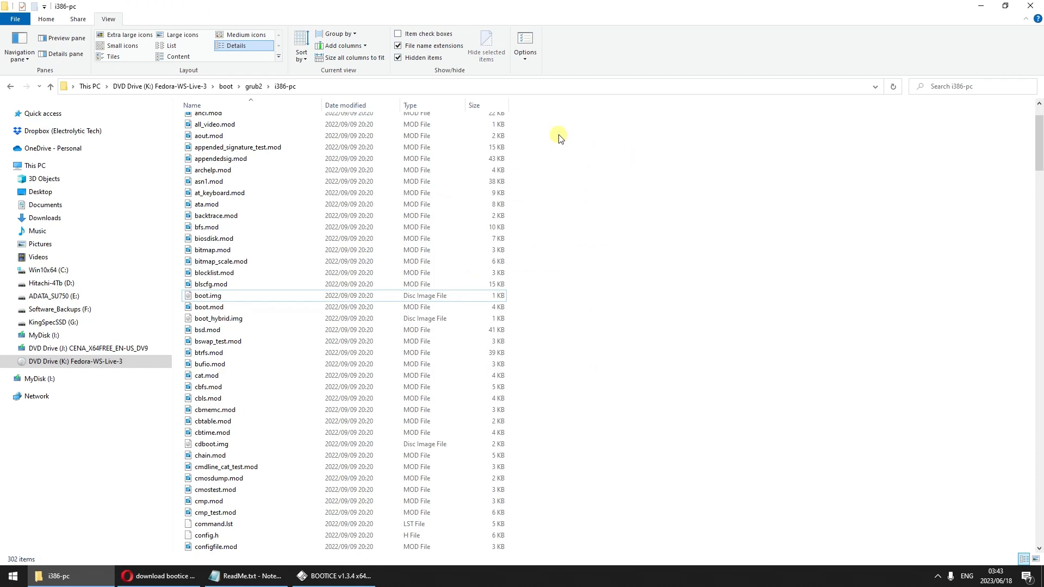
left_click(159, 85)
left_click_drag(354, 354, 238, 98)
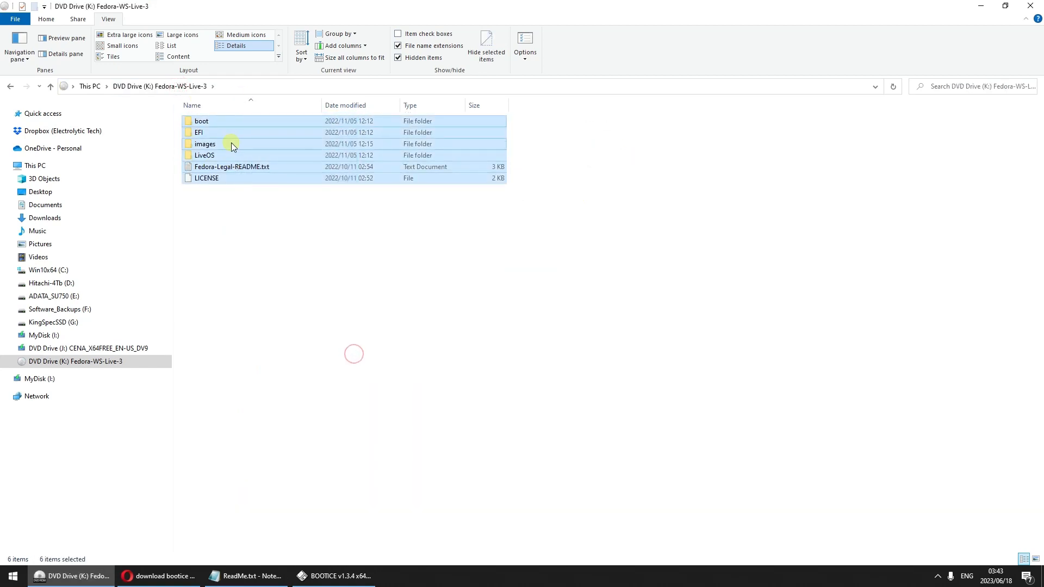
right_click(231, 143)
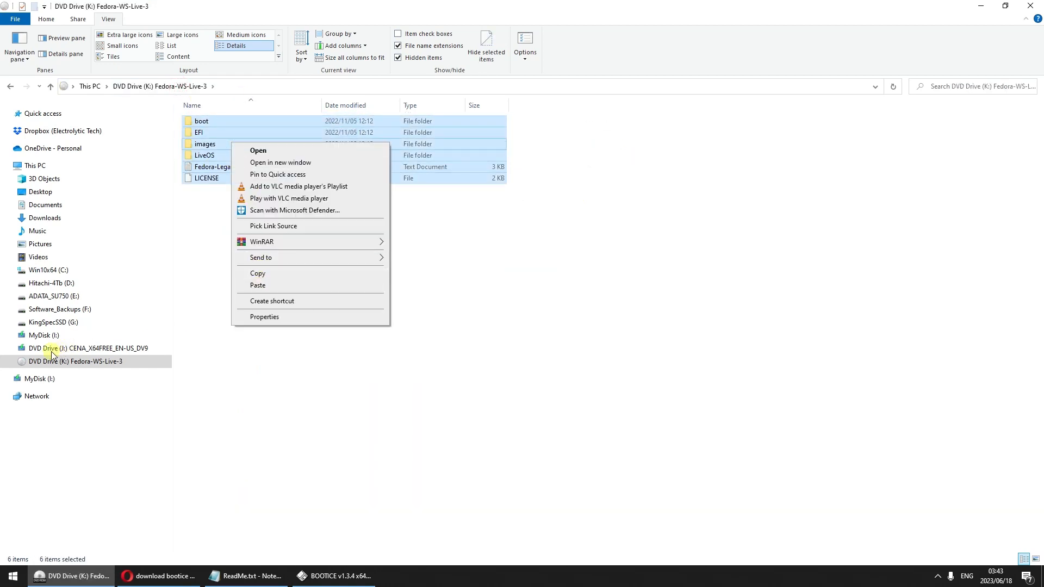
Open MyDisk (I:) and create a folder named Win7 in its root
left_click(37, 335)
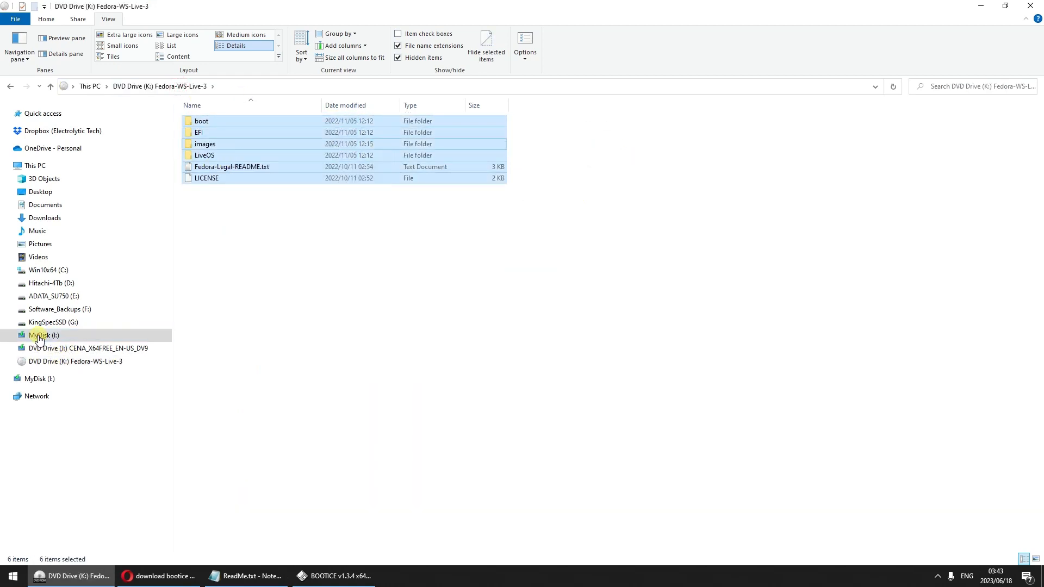
left_click(10, 87)
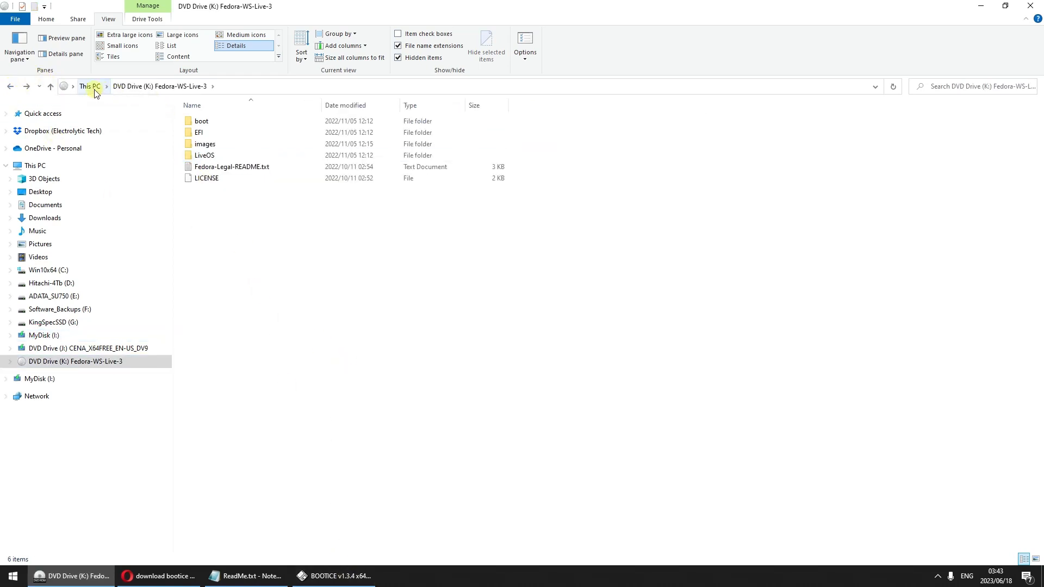
left_click(44, 336)
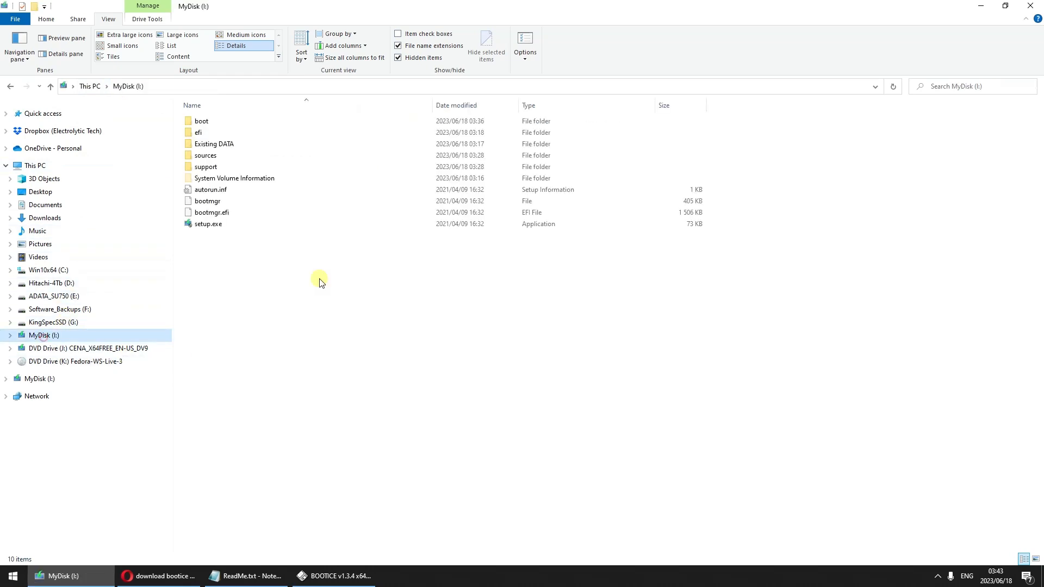
right_click(256, 314)
mouse_move(302, 445)
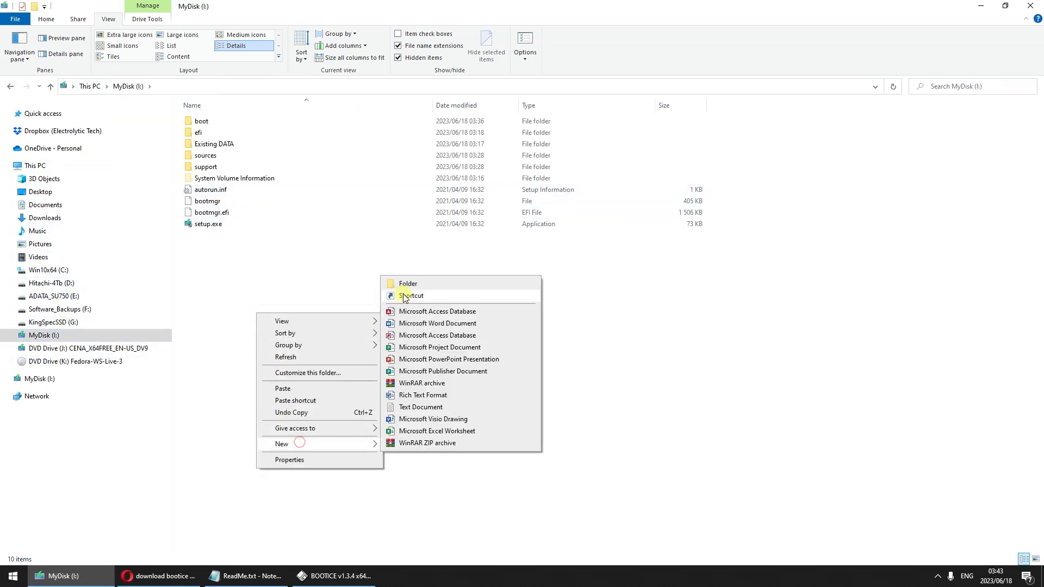
left_click(402, 285)
type("Win7")
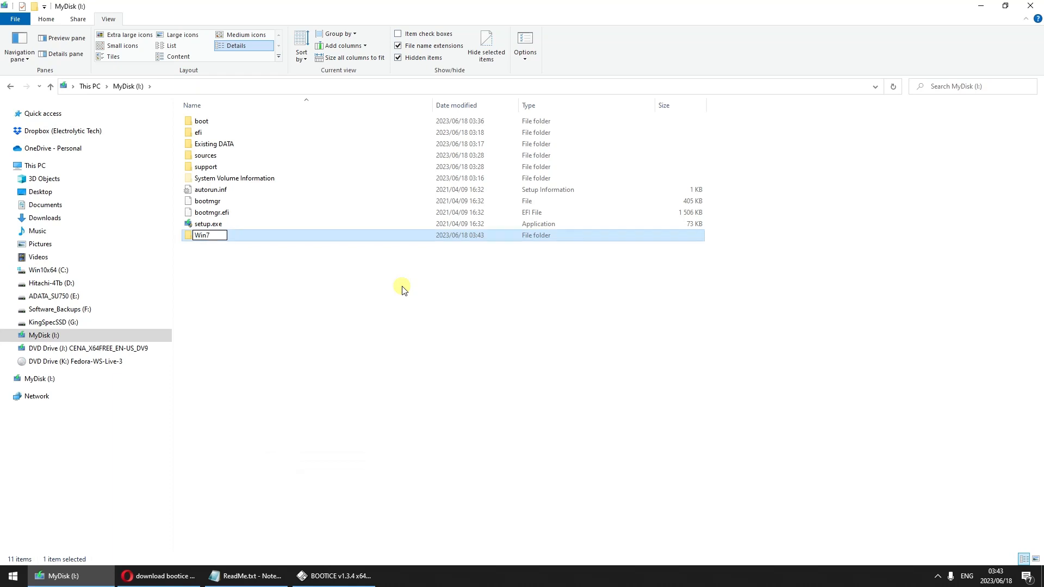
Create a second folder named Win10 in the root of MyDisk (I:)
right_click(401, 286)
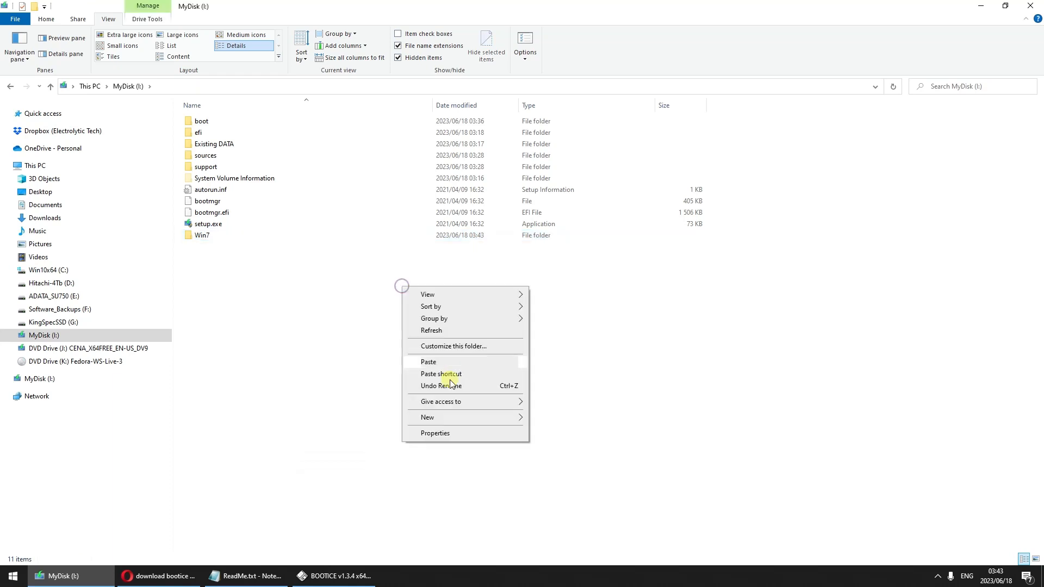
left_click(448, 414)
left_click(575, 416)
type("W")
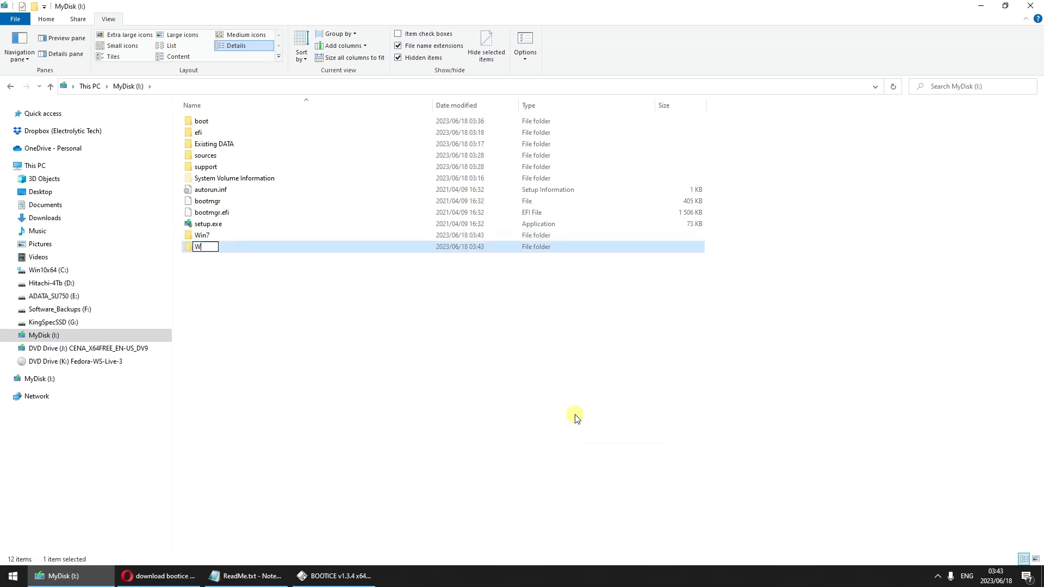
type("in10")
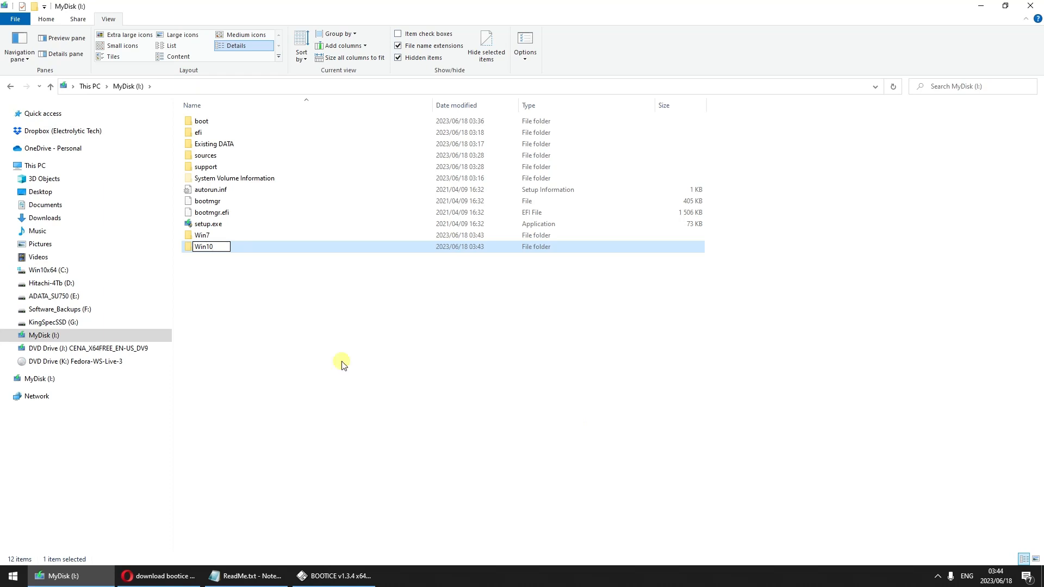
Create a third folder named Win11 in the root of MyDisk (I:)
right_click(255, 316)
left_click(294, 447)
left_click(397, 288)
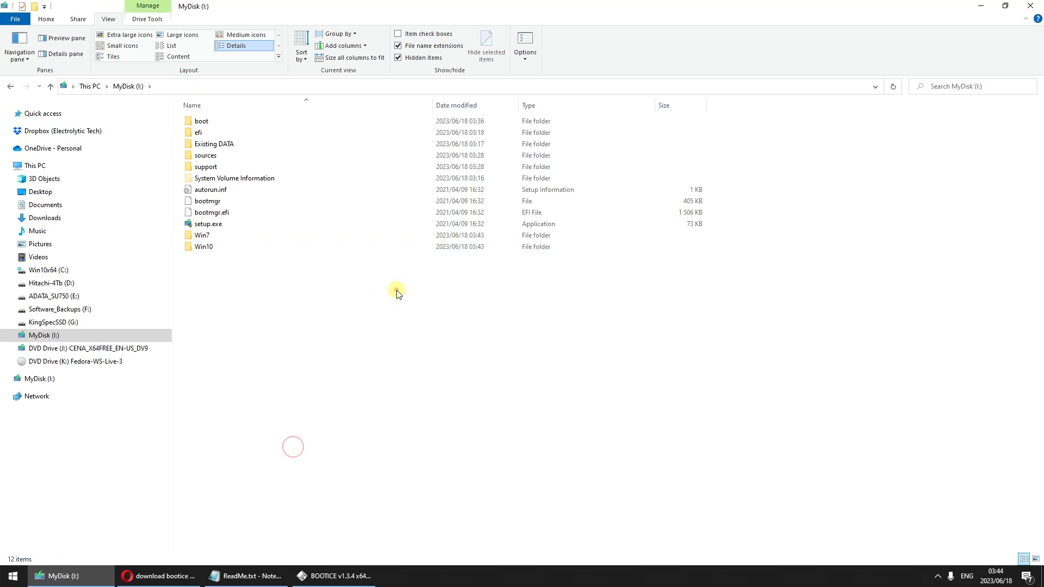
type("W")
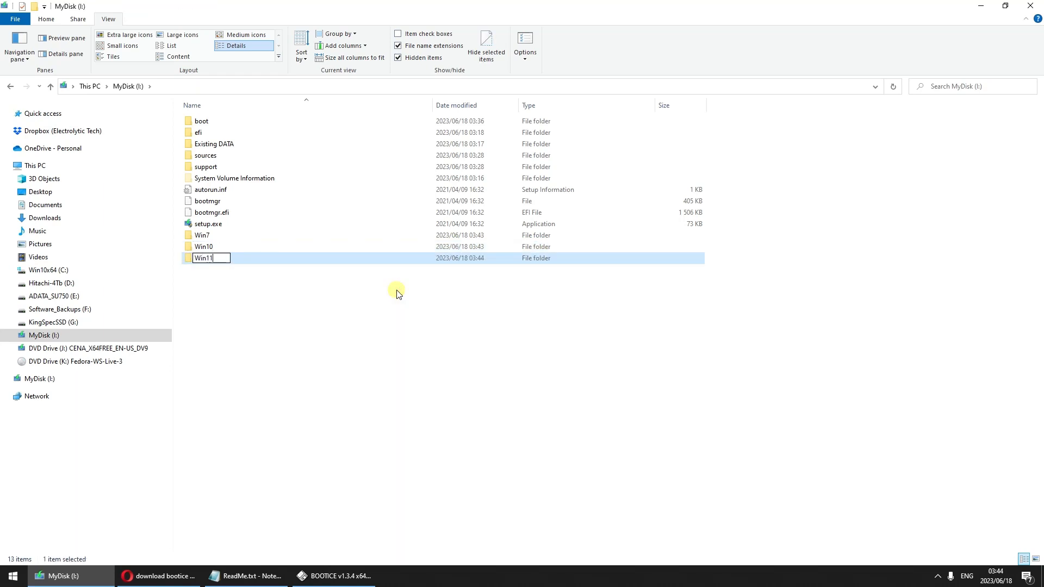
type("in11")
left_click(397, 290)
Highlight the three new Windows folders, and review the final instruction in the ReadMe.txt notes
left_click_drag(311, 356, 243, 233)
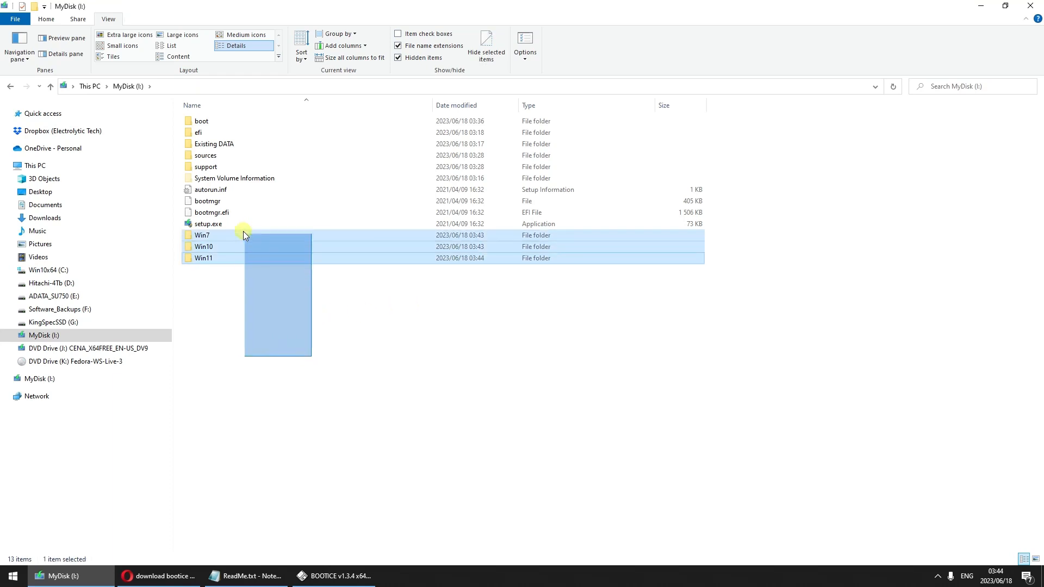
left_click(298, 333)
left_click(247, 576)
left_click_drag(287, 351, 184, 345)
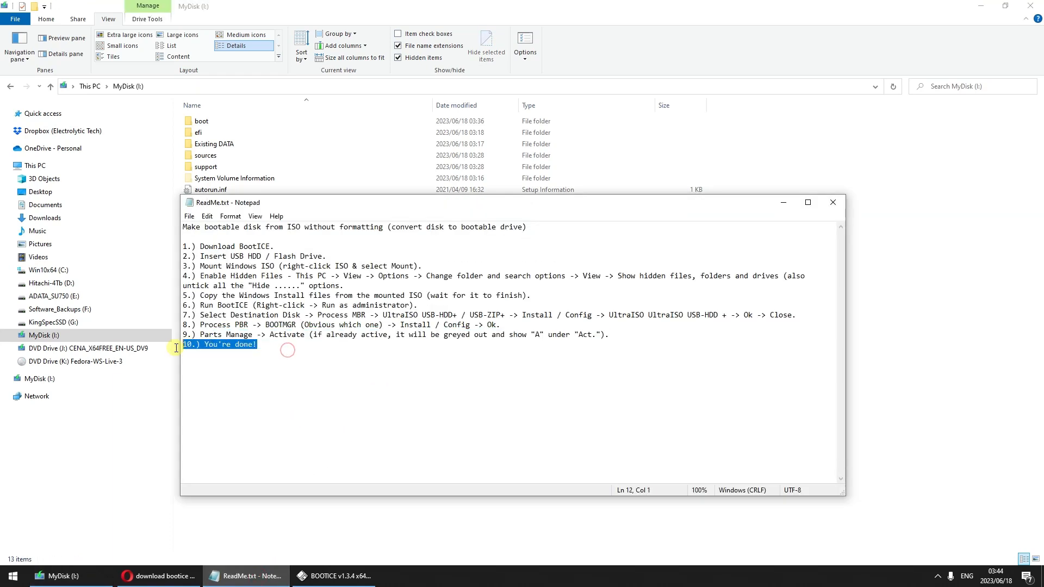
left_click(393, 516)
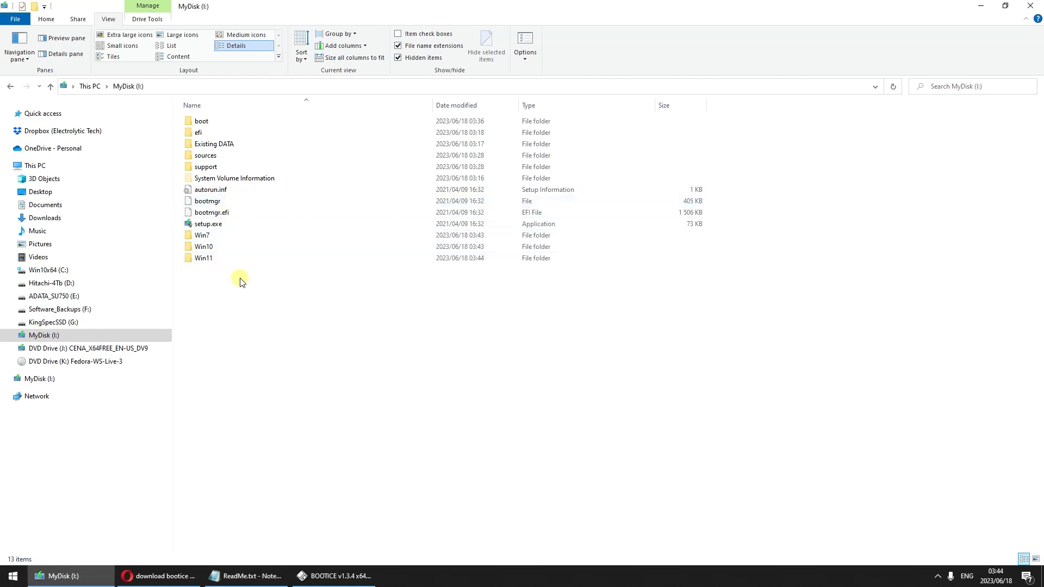
Point out the Win7, Win10 and Win11 folders one by one on MyDisk (I:)
left_click(207, 237)
left_click(209, 248)
left_click(205, 260)
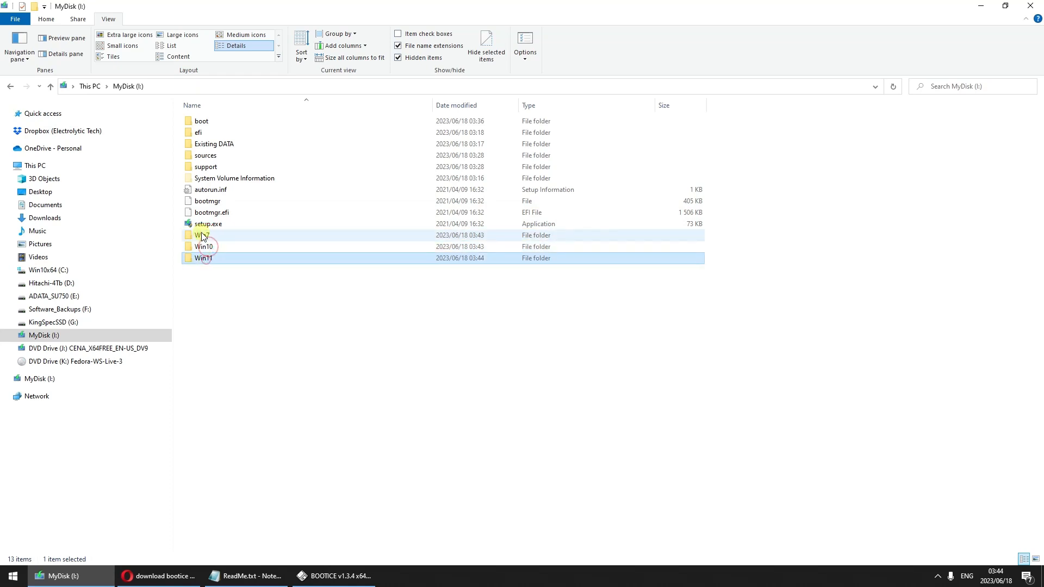
left_click(201, 234)
left_click(202, 245)
left_click(205, 258)
left_click(233, 295)
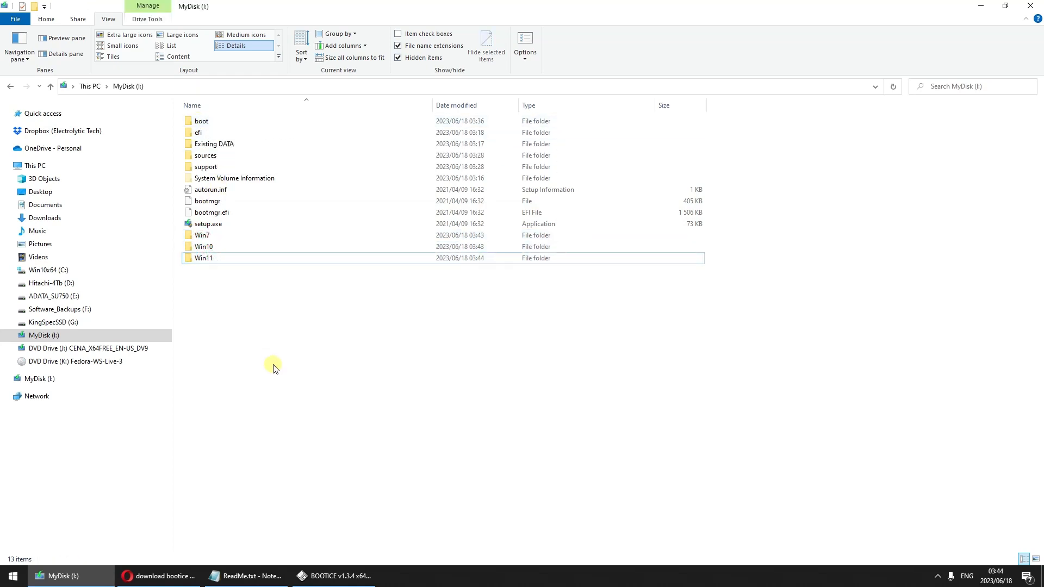
left_click(197, 260)
left_click(233, 296)
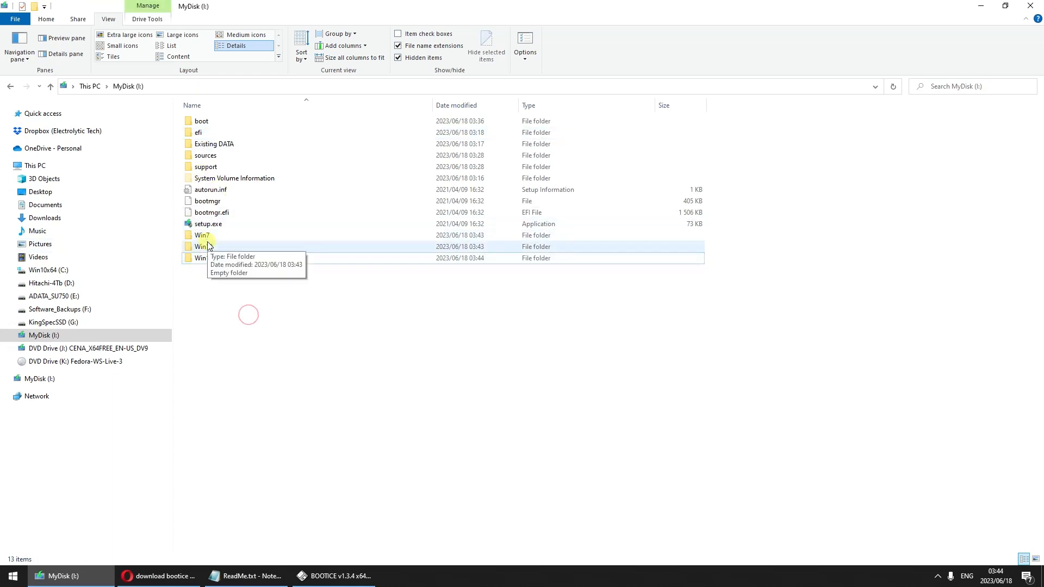
Highlight the boot and efi folders together with bootmgr and bootmgr.efi on MyDisk (I:), and clear the selection
left_click(204, 124)
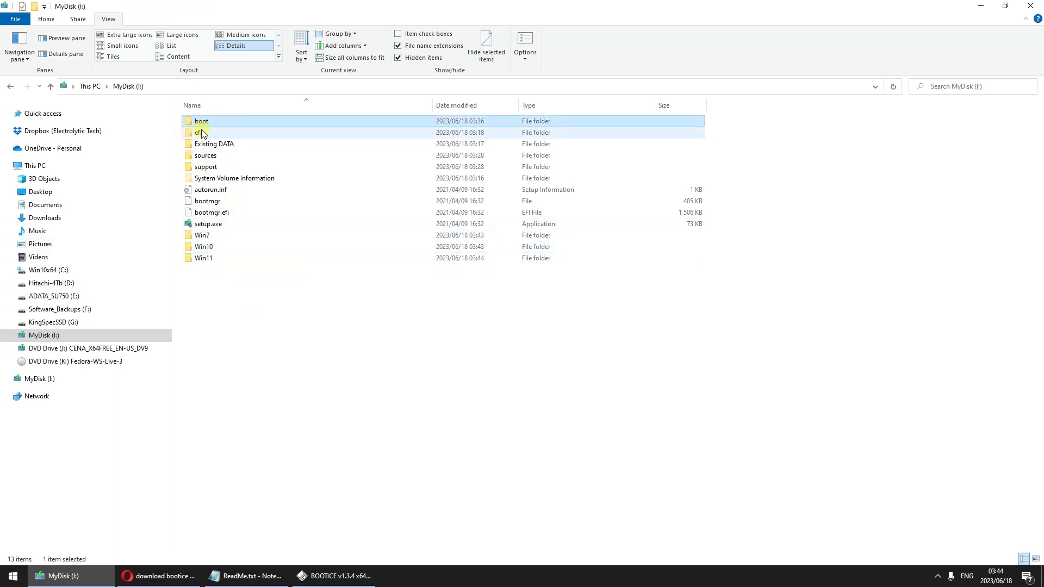
left_click(200, 131, "ctrl")
left_click(208, 202, "ctrl")
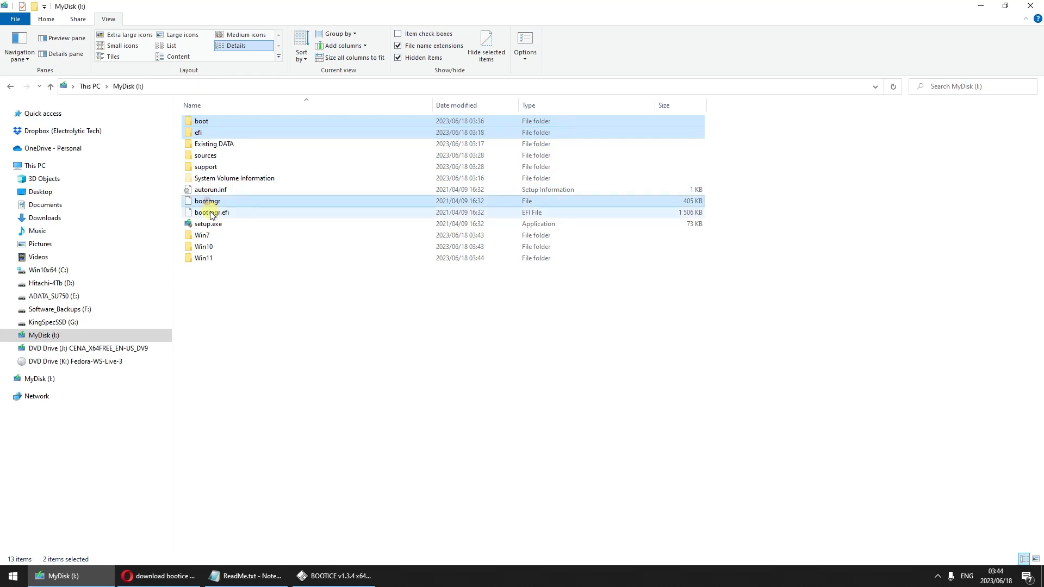
left_click(209, 213, "ctrl")
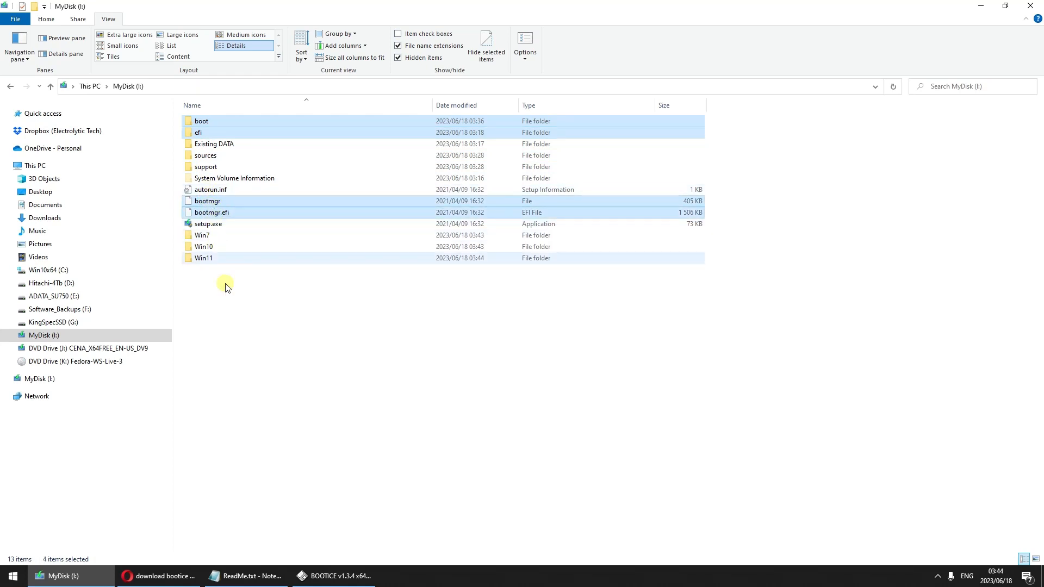
left_click(240, 326)
left_click_drag(358, 463, 240, 112)
left_click(326, 392)
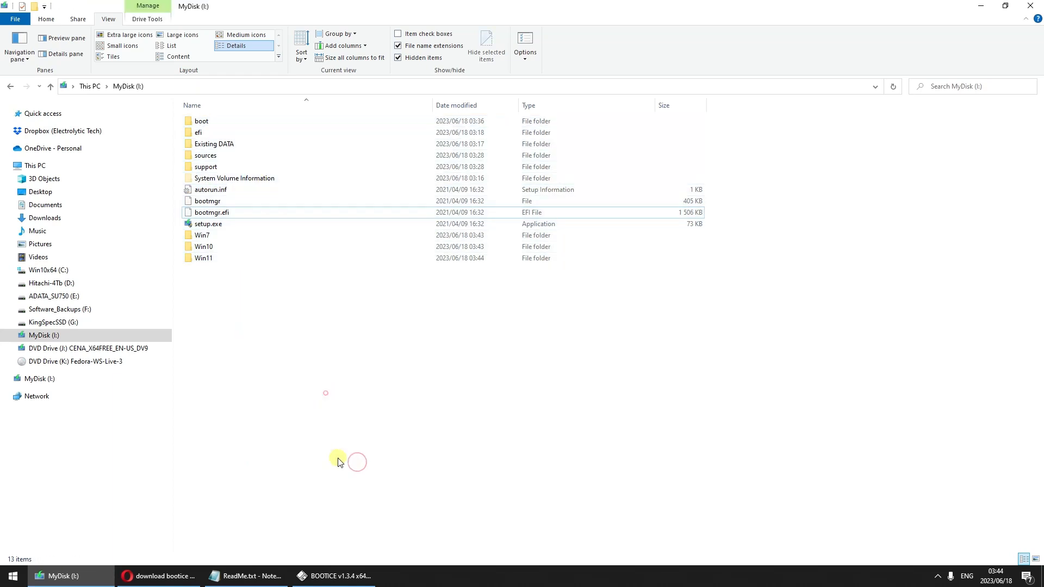
Switch to BOOTICE, install the UltraISO USB-HDD+ / USB-ZIP+ master boot record on the USB disk, and close the MBR settings
left_click(362, 572)
left_click(465, 328)
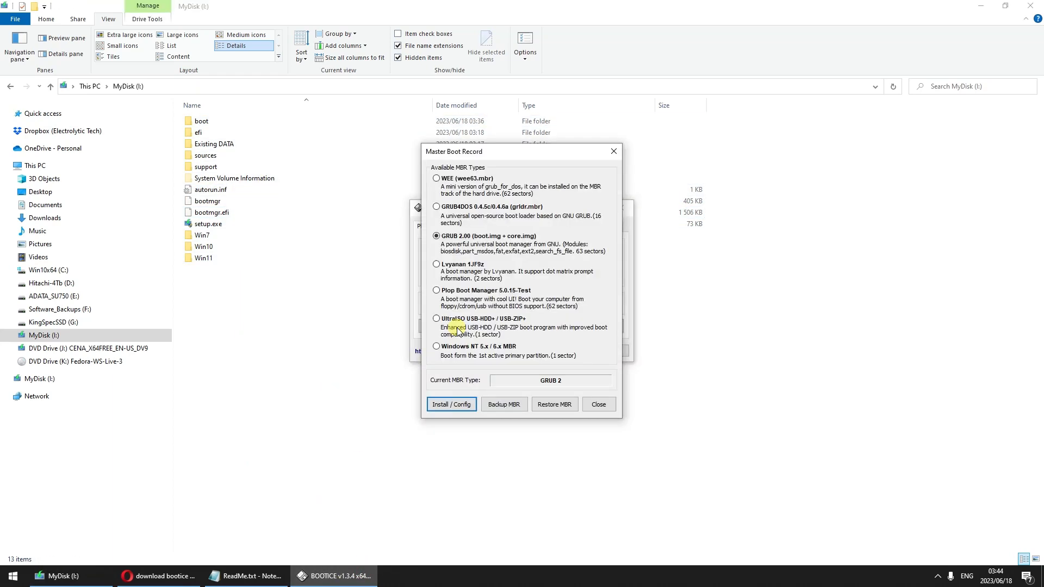
left_click(445, 405)
left_click(465, 297)
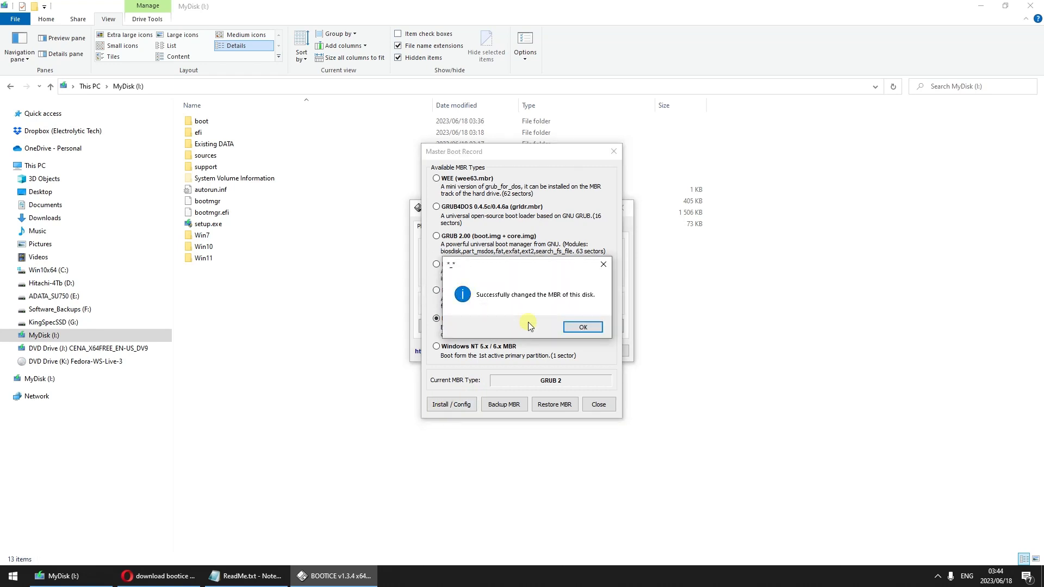
left_click(578, 327)
left_click(593, 407)
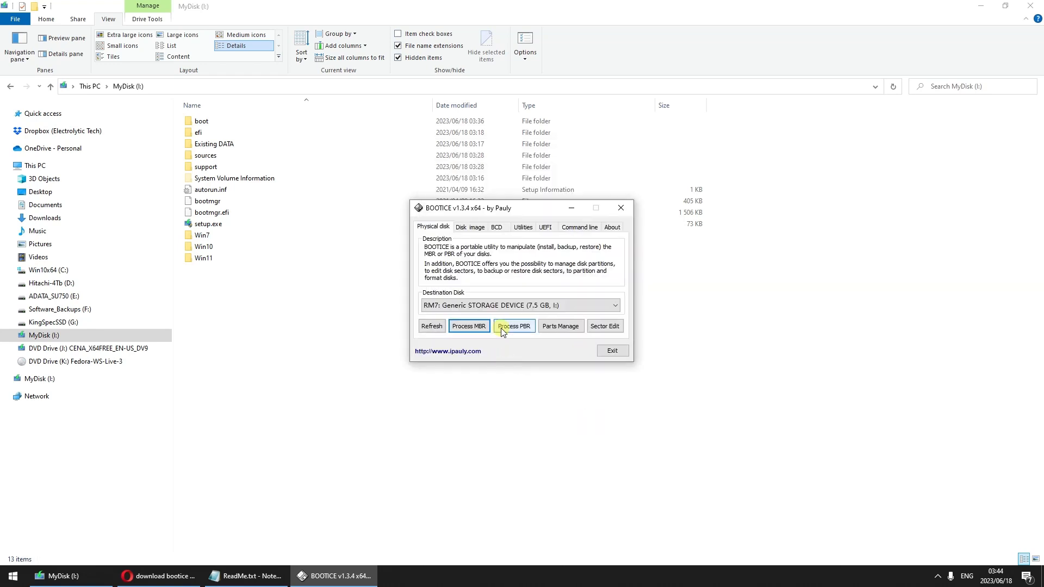
Install the BOOTMGR partition boot record on MyDisk (I:) and close the PBR settings
left_click(505, 327)
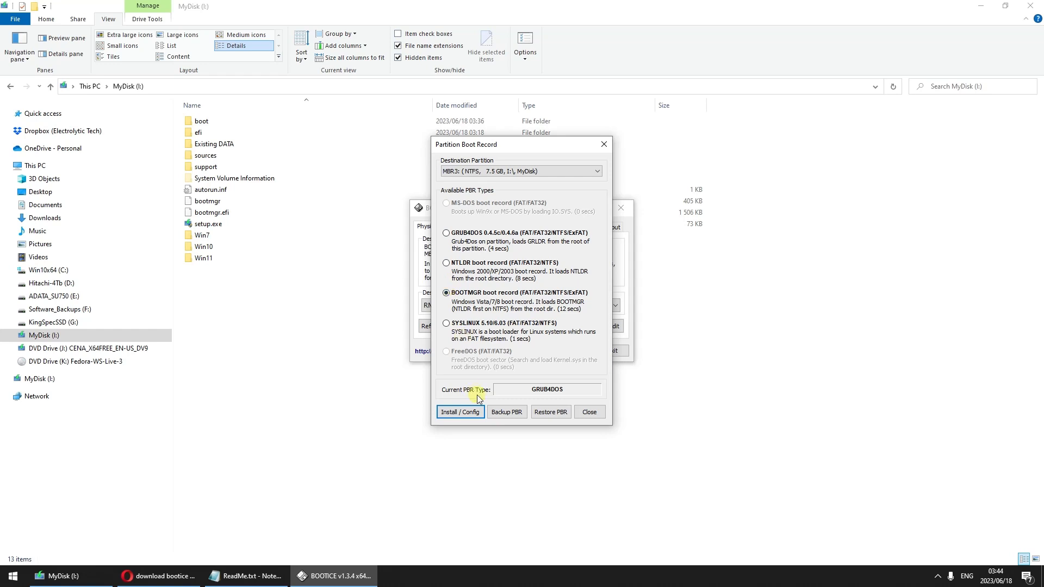
left_click(466, 412)
left_click(515, 347)
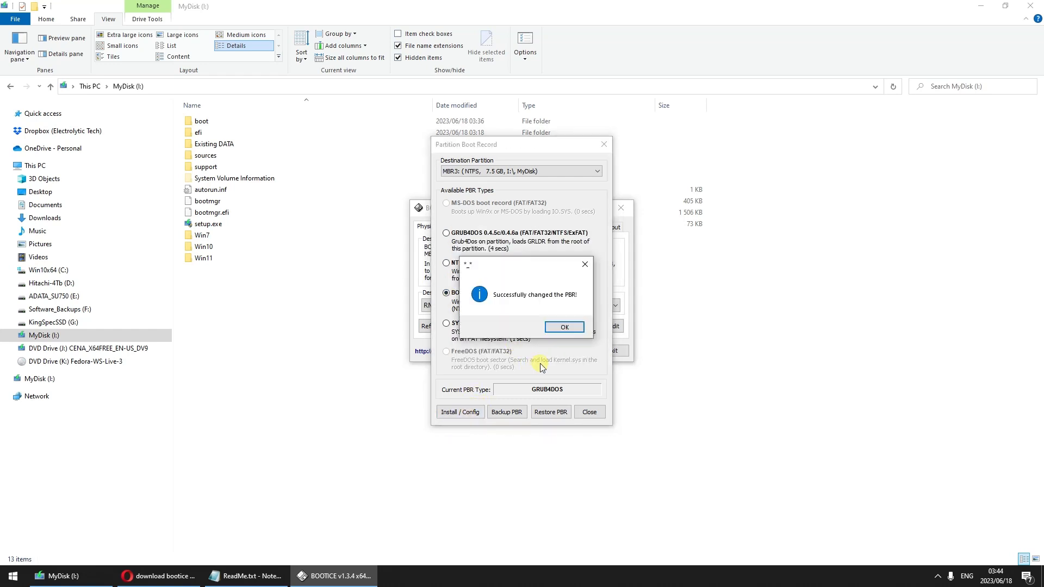
left_click(563, 328)
left_click(594, 413)
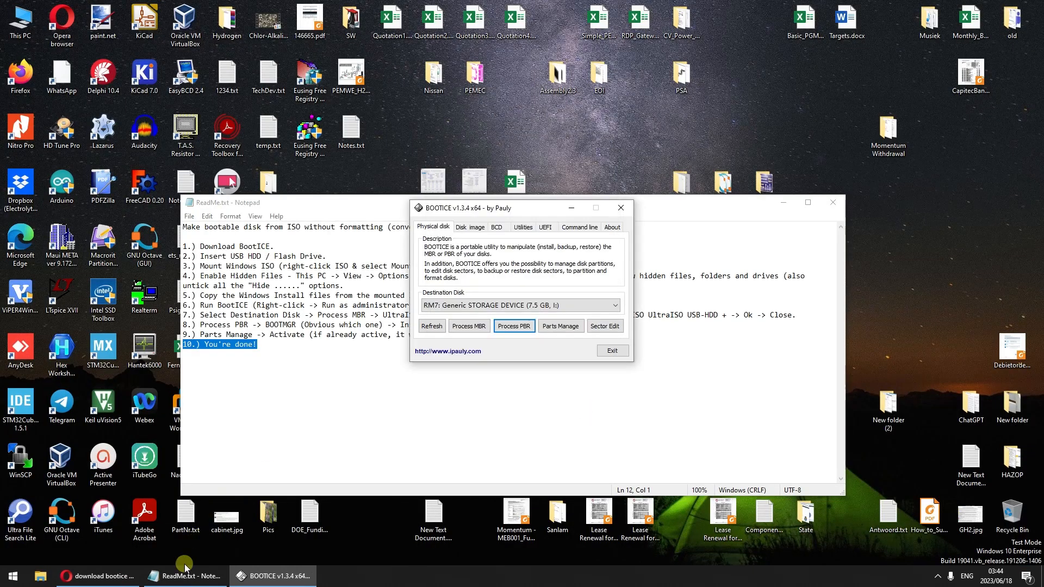
Reopen the root of MyDisk (I:) in File Explorer through This PC
left_click(2, 584)
left_click(258, 390)
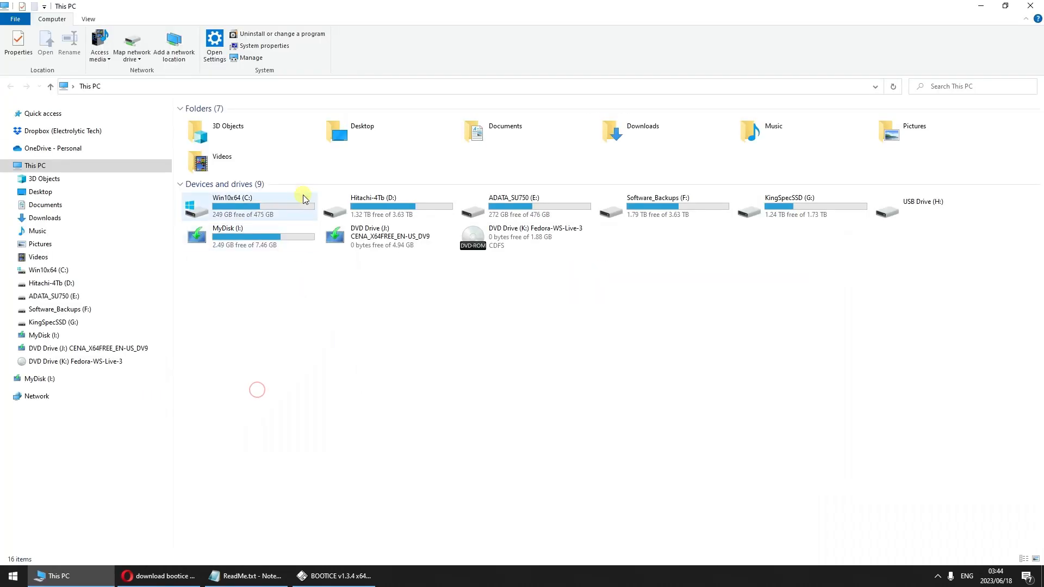
double_click(268, 243)
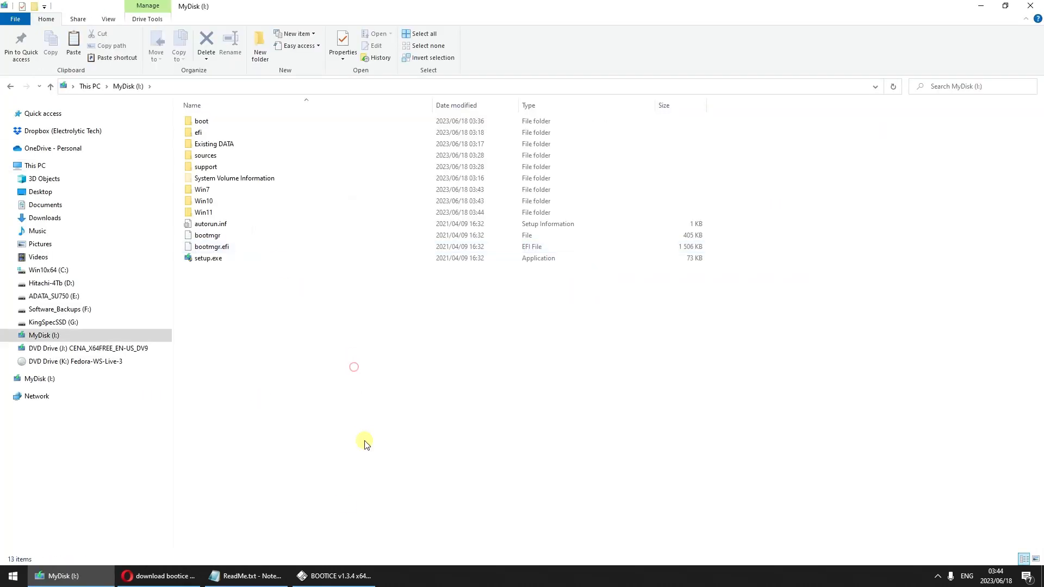
Return to BOOTICE and check the active flag of the MyDisk partition in Partition Management
left_click(333, 576)
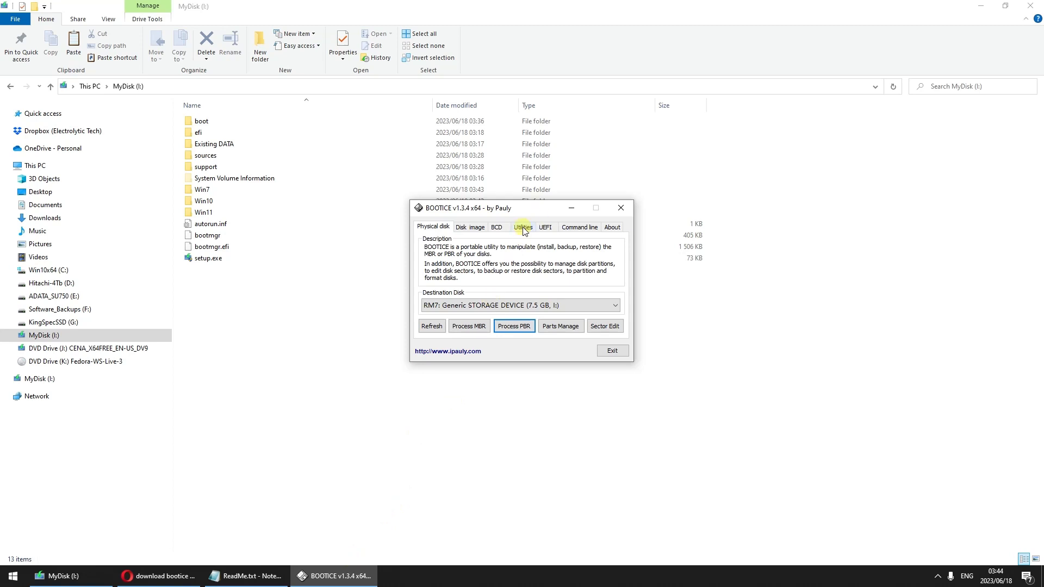
left_click(558, 328)
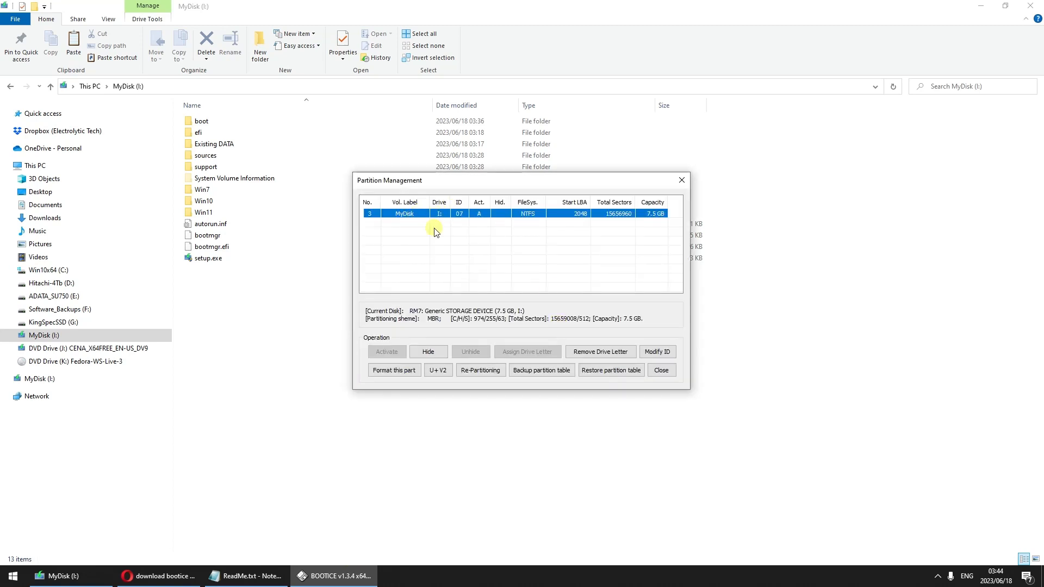
left_click(665, 368)
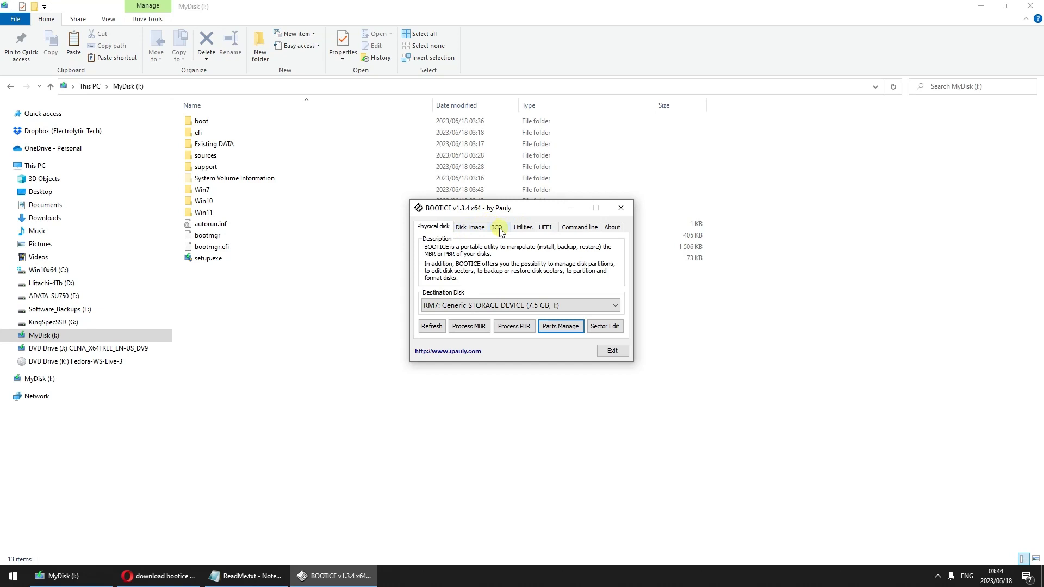
Load the other BCD file I:\boot\bcd in BOOTICE and open it for editing in Easy mode
left_click(497, 228)
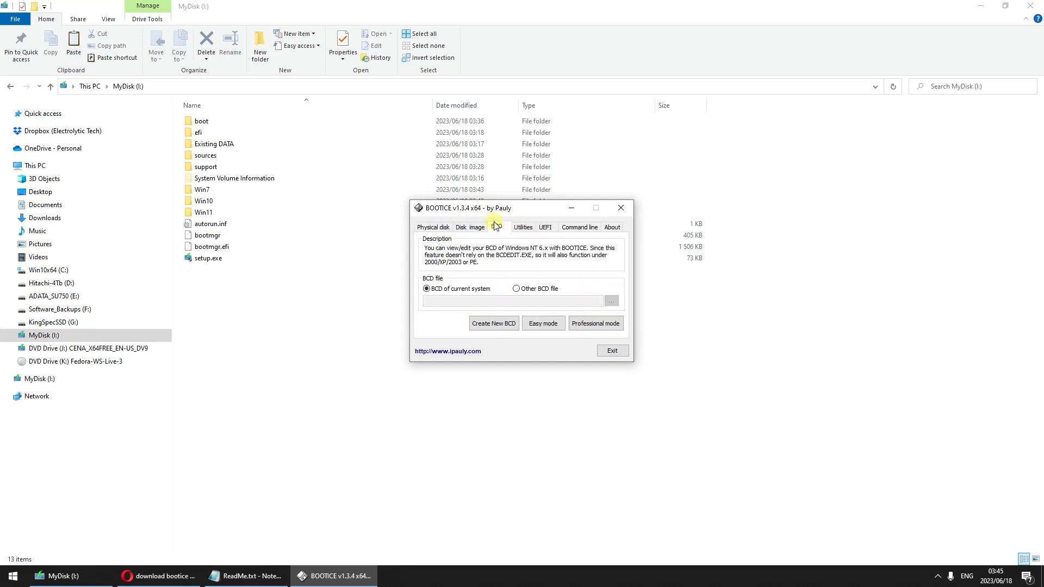
left_click(516, 289)
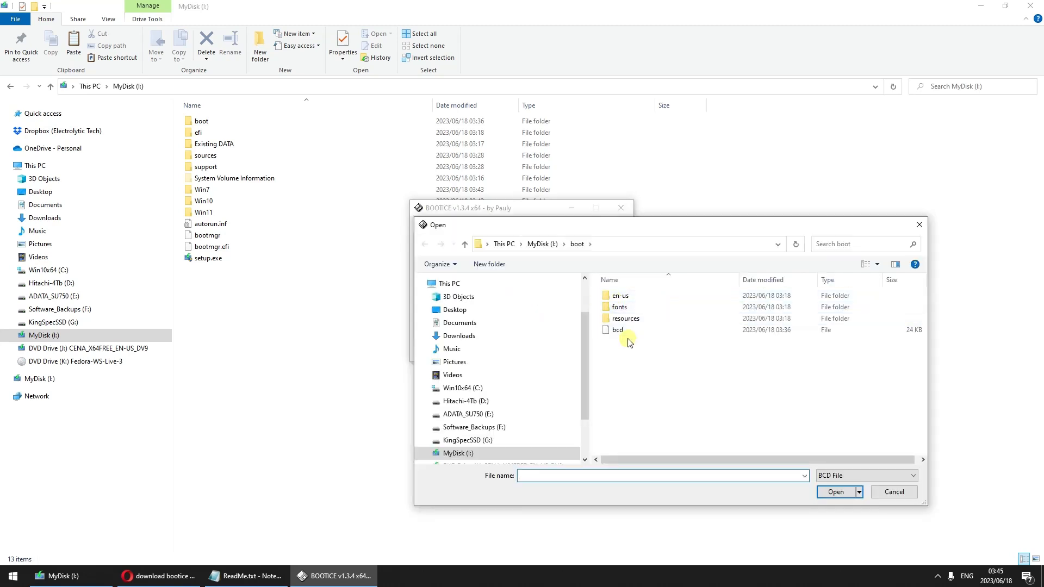
left_click_drag(584, 336, 584, 361)
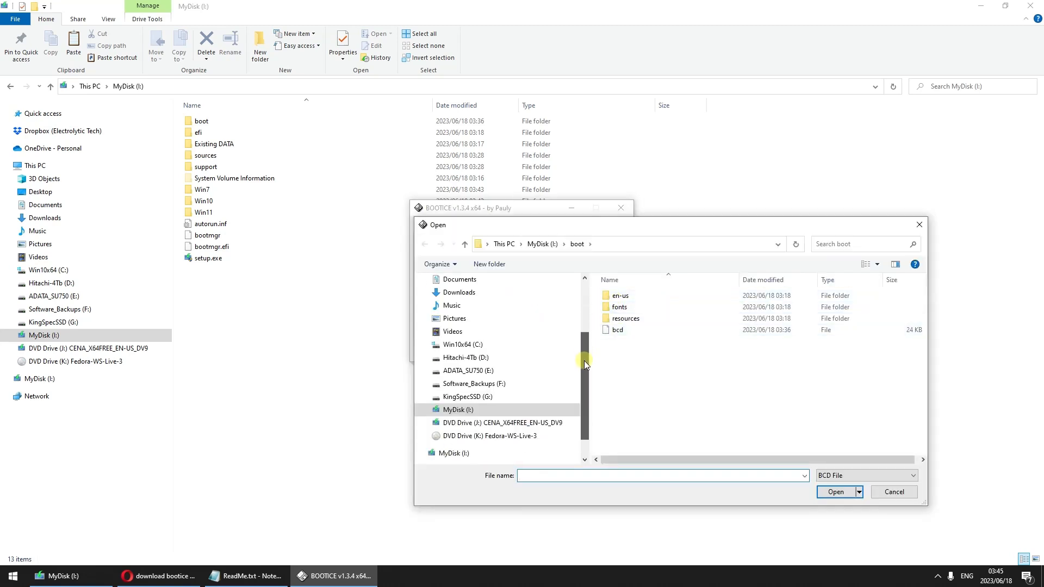
left_click(544, 244)
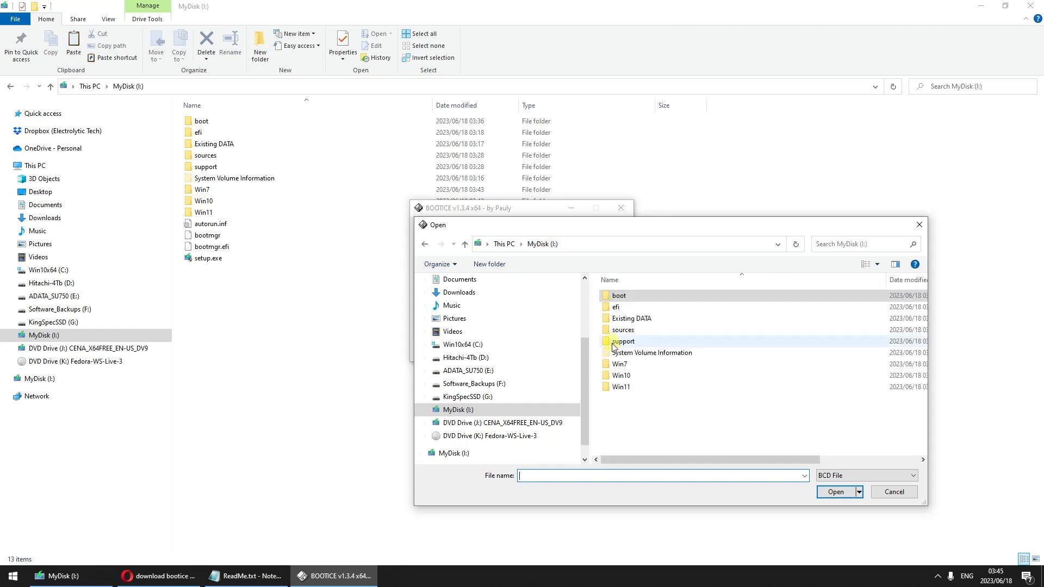
double_click(620, 297)
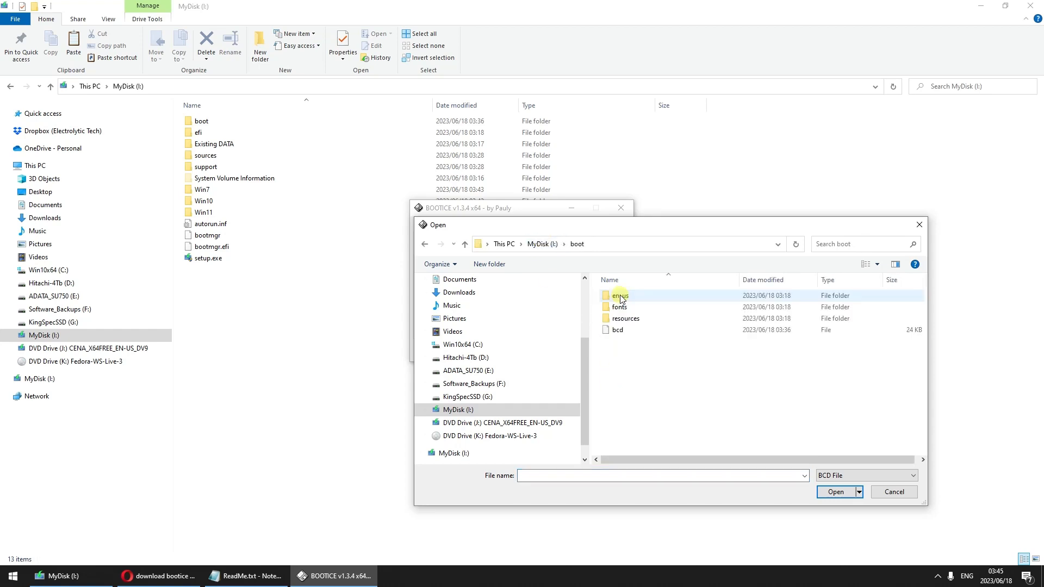
double_click(618, 330)
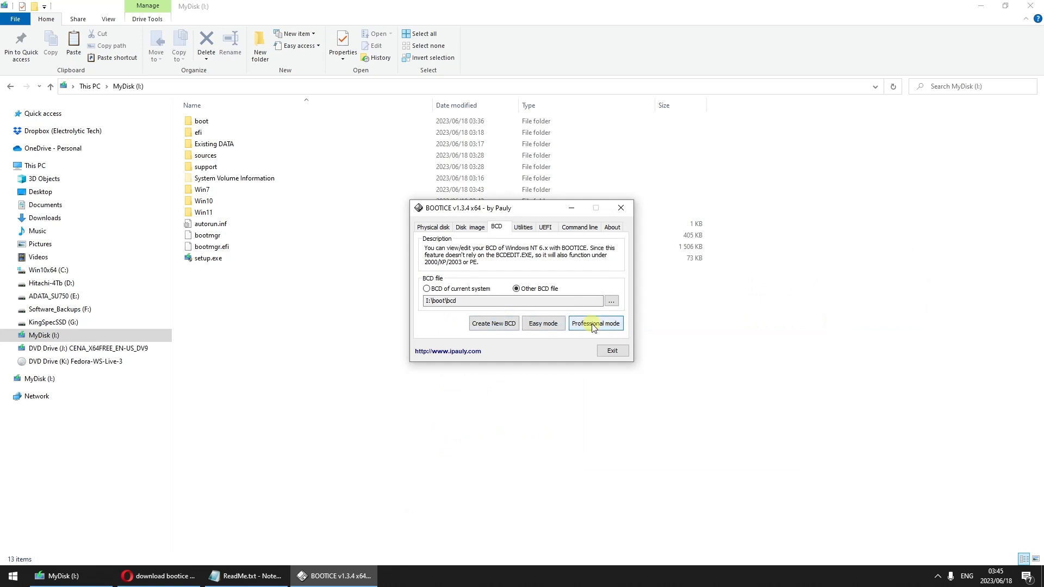
left_click(543, 324)
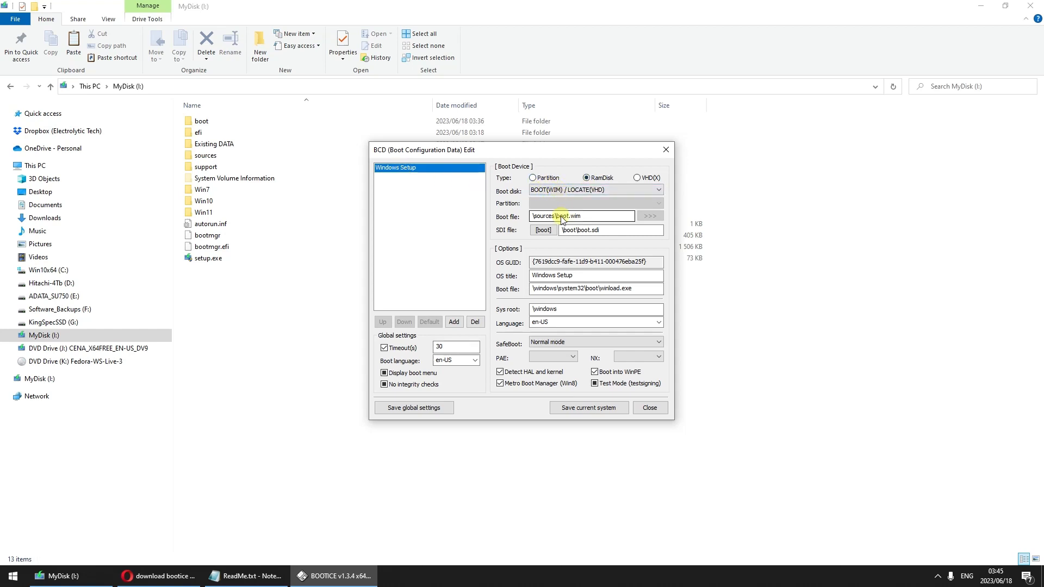
Compare the Windows Setup entry's boot file path with boot.wim in the sources folder of MyDisk (I:), and return to the BCD editor
left_click_drag(532, 216, 598, 220)
left_click(597, 220)
double_click(210, 127)
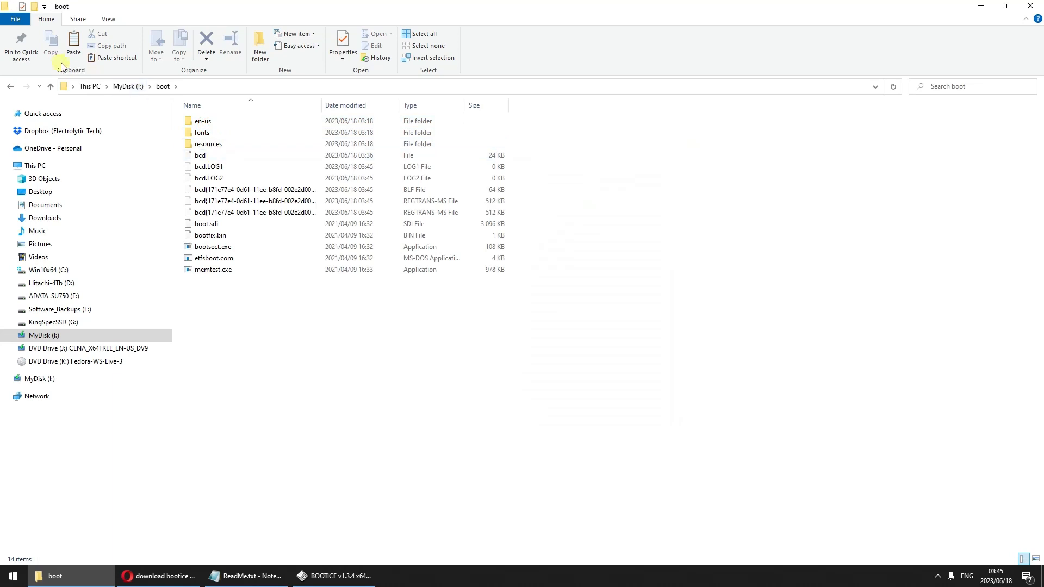
left_click(9, 86)
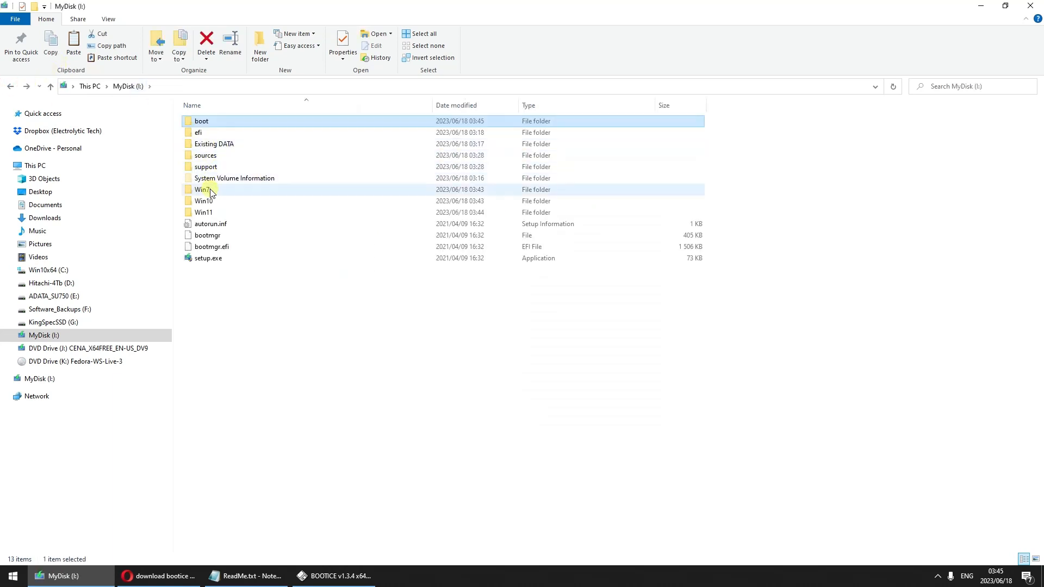
double_click(204, 156)
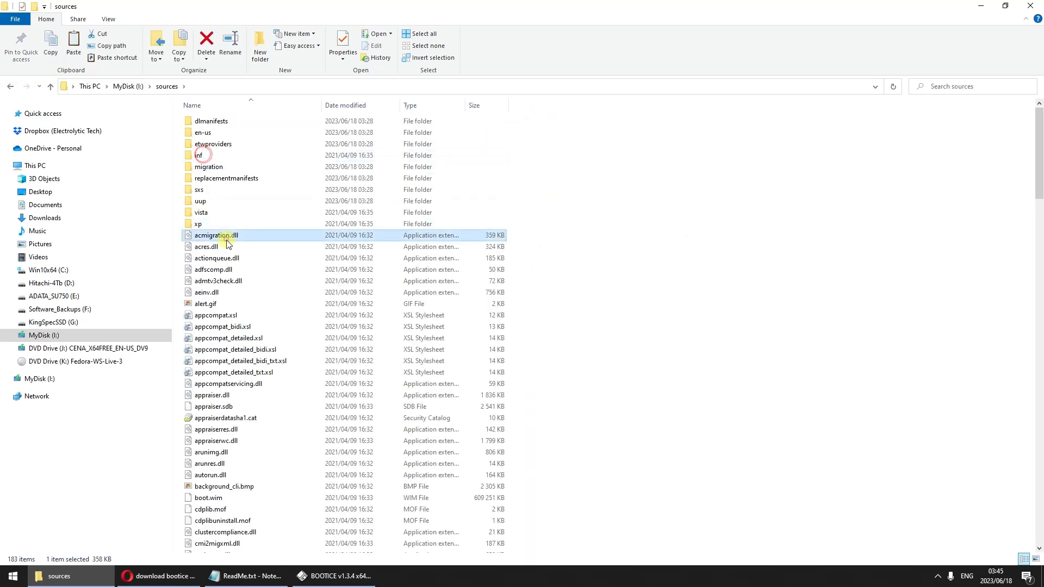
type("boot")
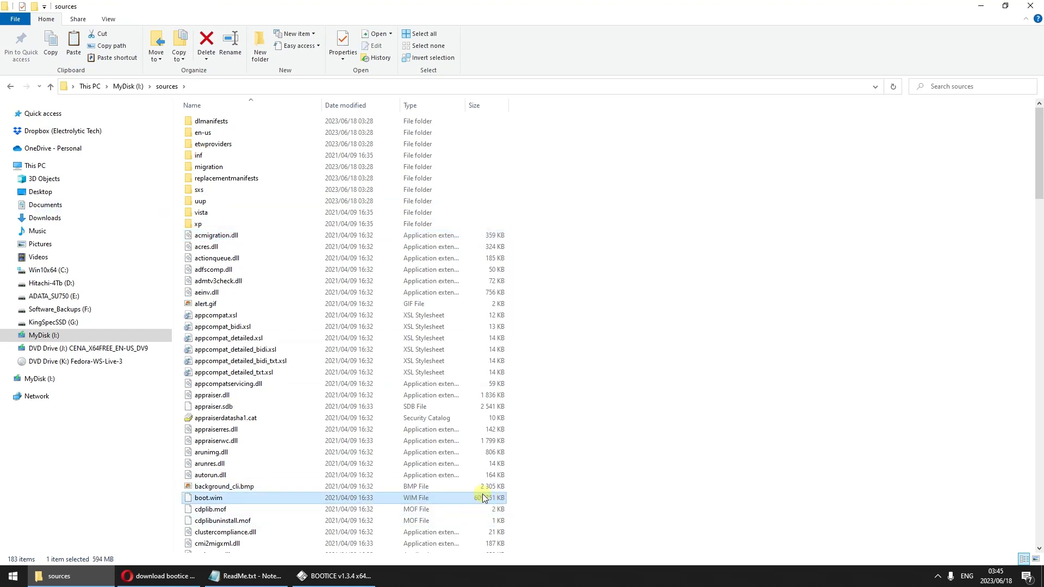
left_click(356, 578)
double_click(586, 216)
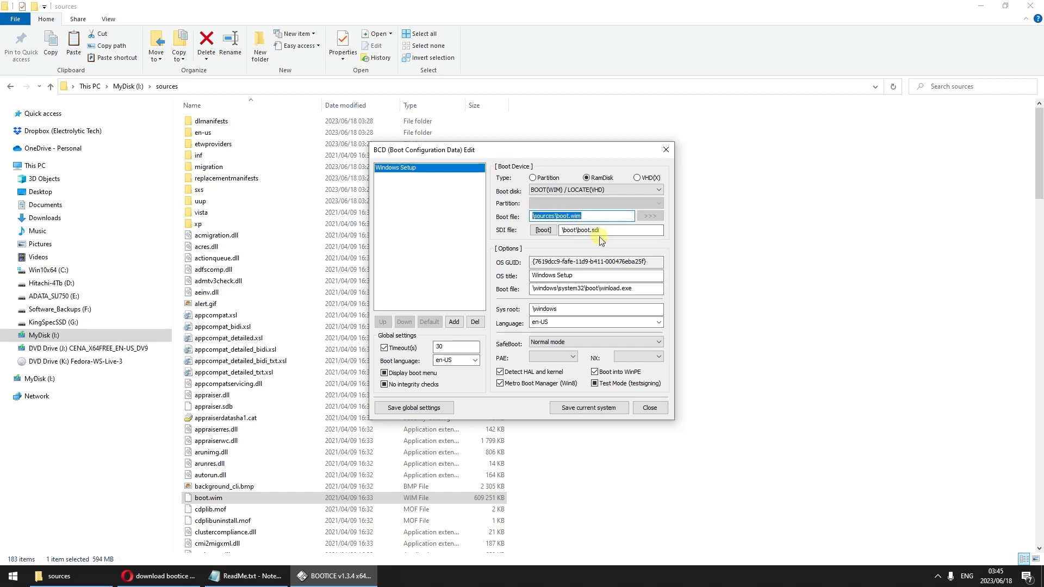
Try the OS title Windows Setup 7 for the boot entry and view the PAE, NX and SafeBoot options
left_click_drag(574, 276, 544, 278)
left_click(546, 277)
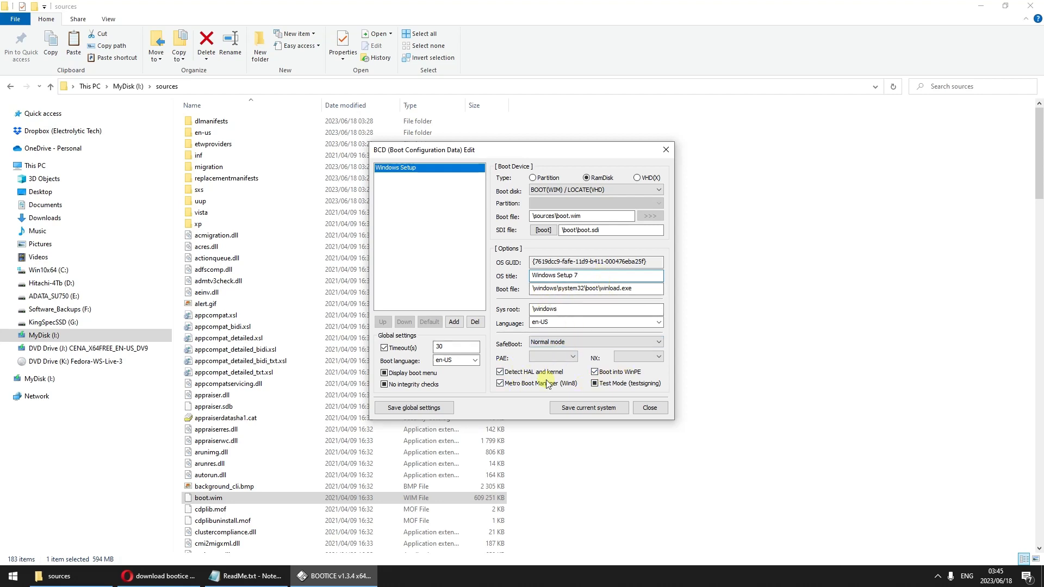
left_click(567, 358)
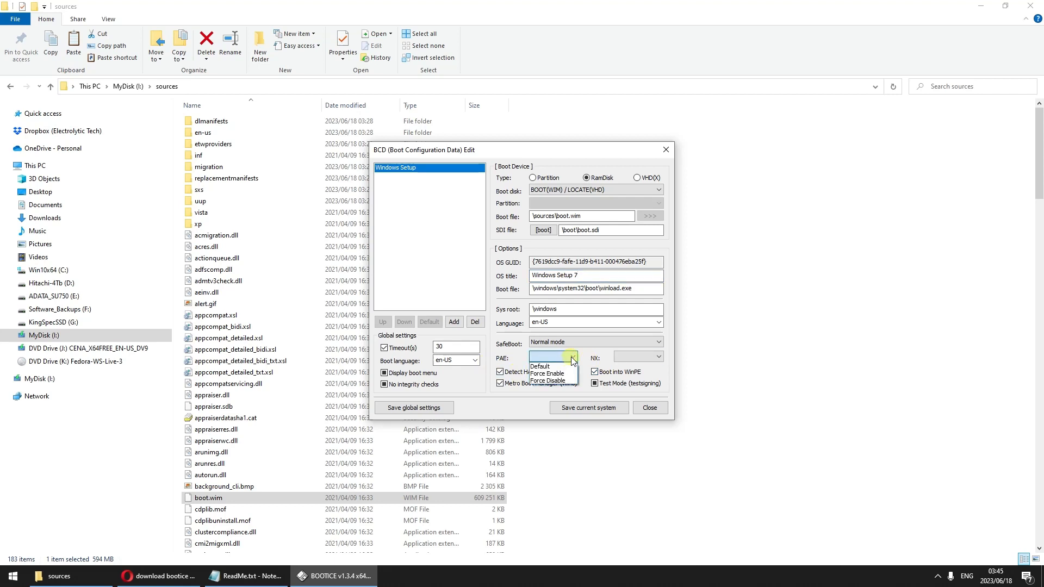
left_click(631, 357)
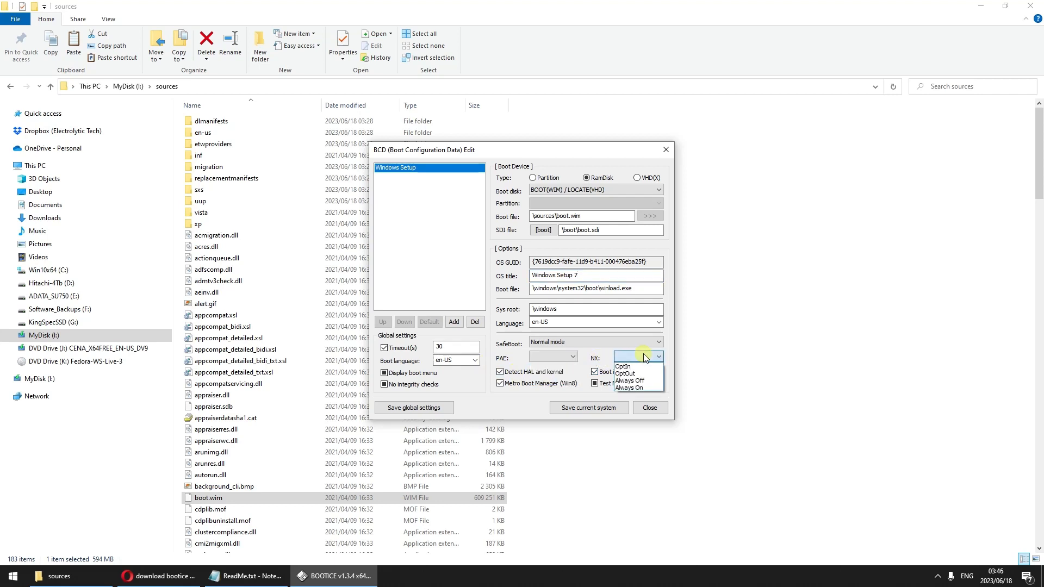
left_click(618, 374)
left_click(559, 344)
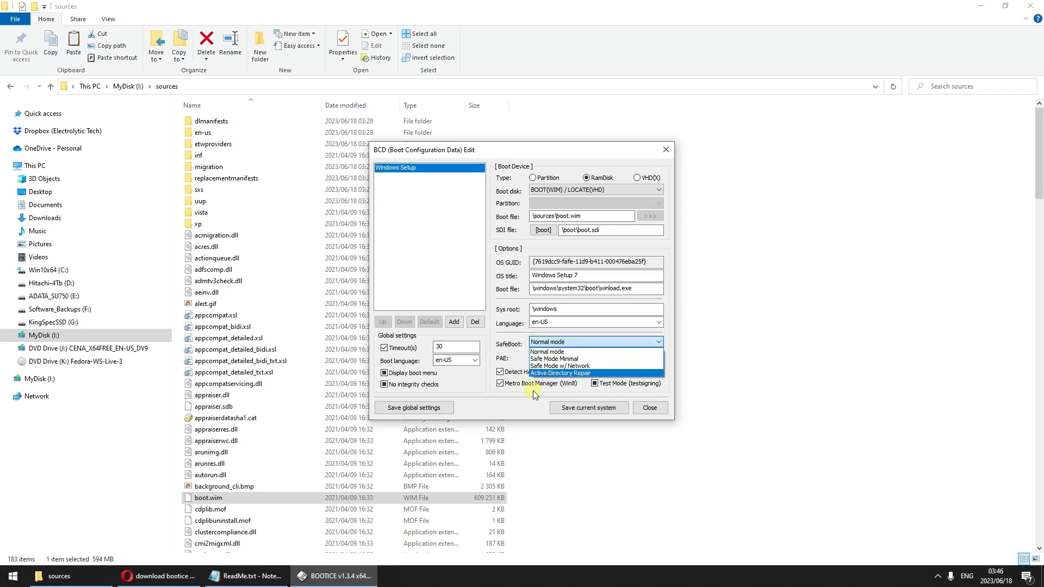
left_click(503, 363)
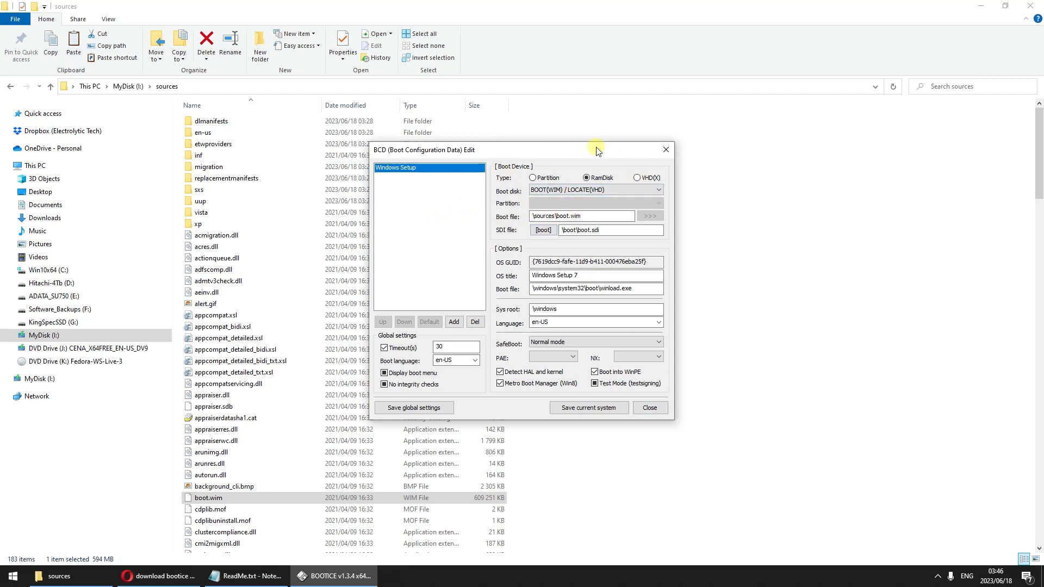
Try the VHD(X) boot device type, close the BCD editor without saving and exit BOOTICE
left_click_drag(598, 152, 583, 154)
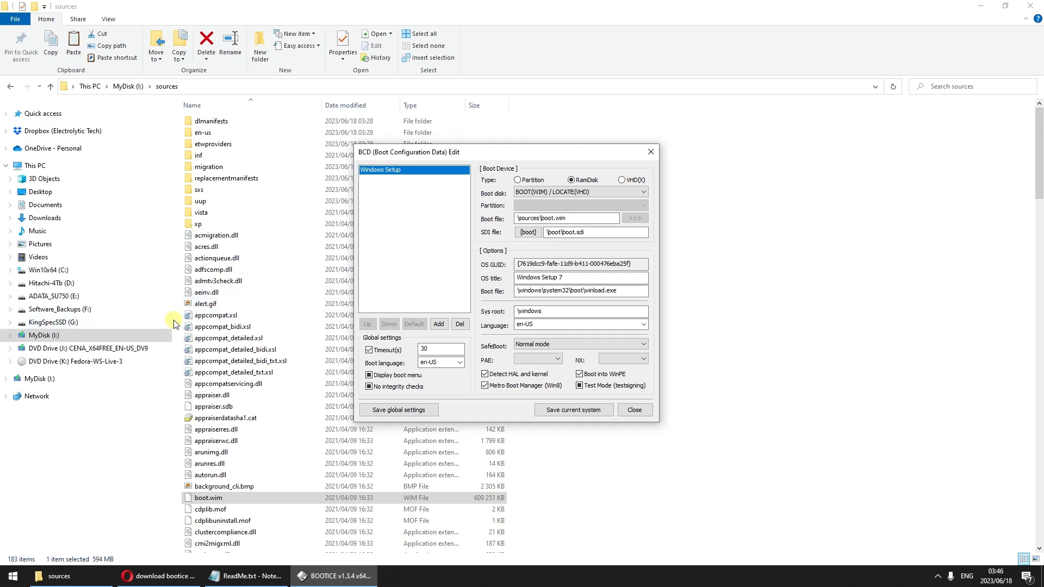
left_click(622, 180)
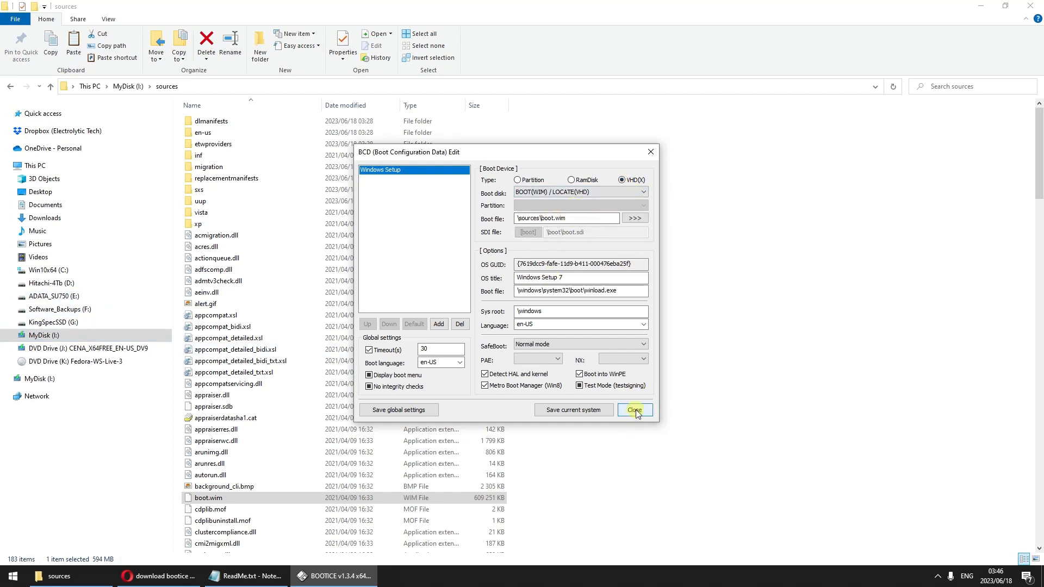
left_click(634, 410)
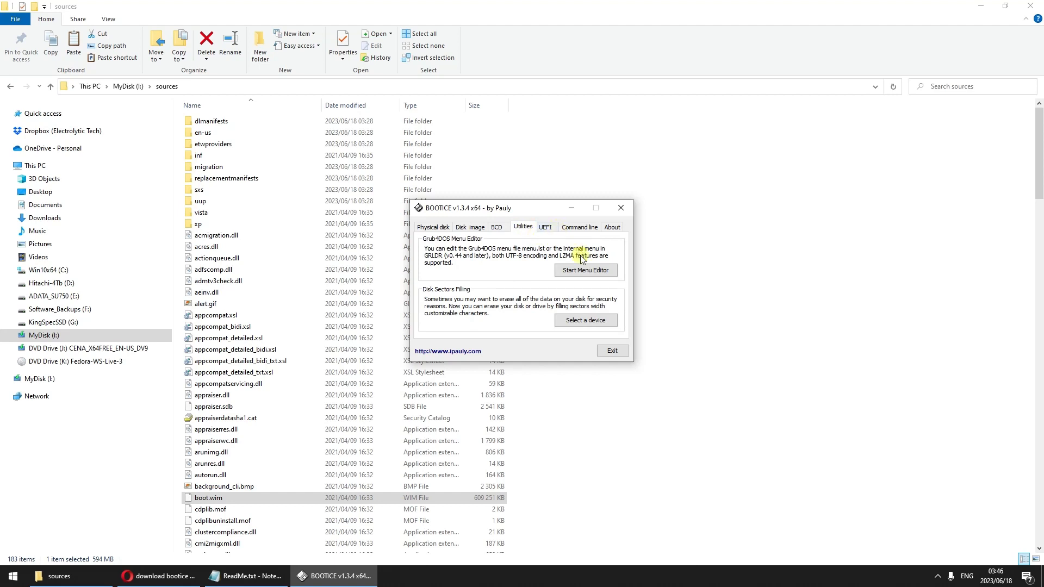
left_click(612, 350)
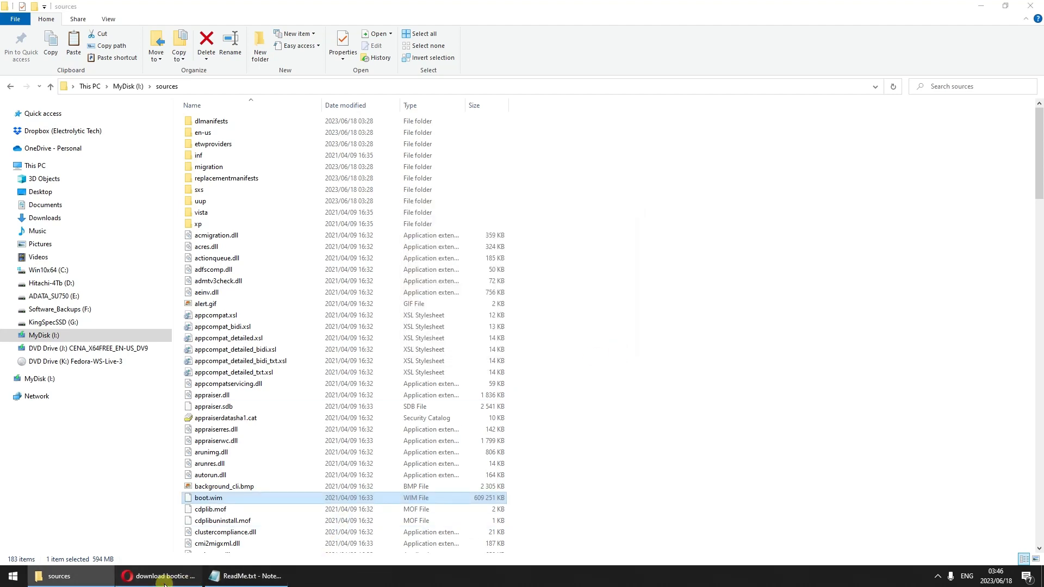
Switch to Notepad and review the bootable-disk instructions in ReadMe.txt
left_click(161, 576)
left_click(230, 578)
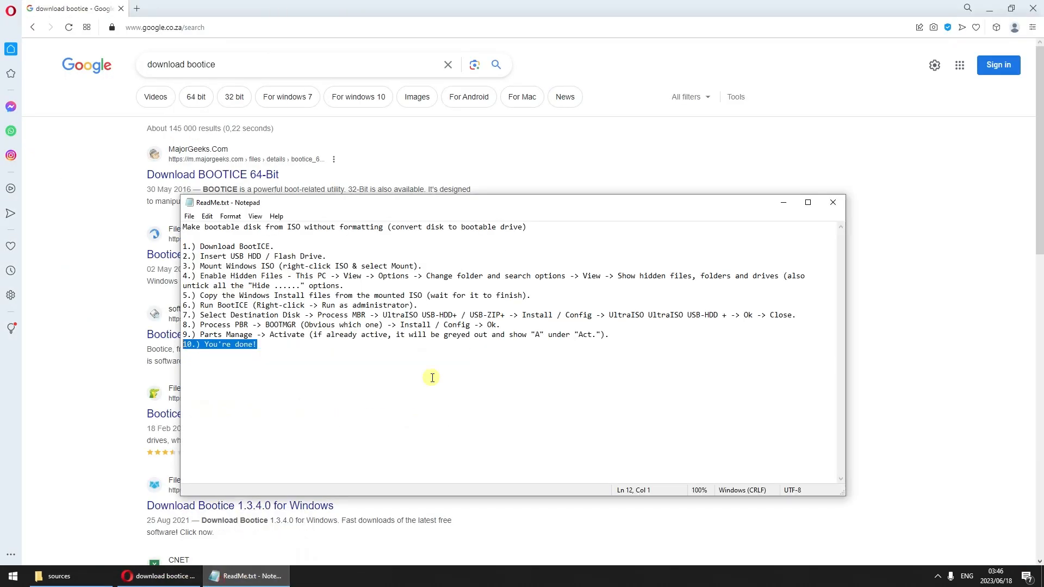
left_click(301, 364)
key("ctrl+a")
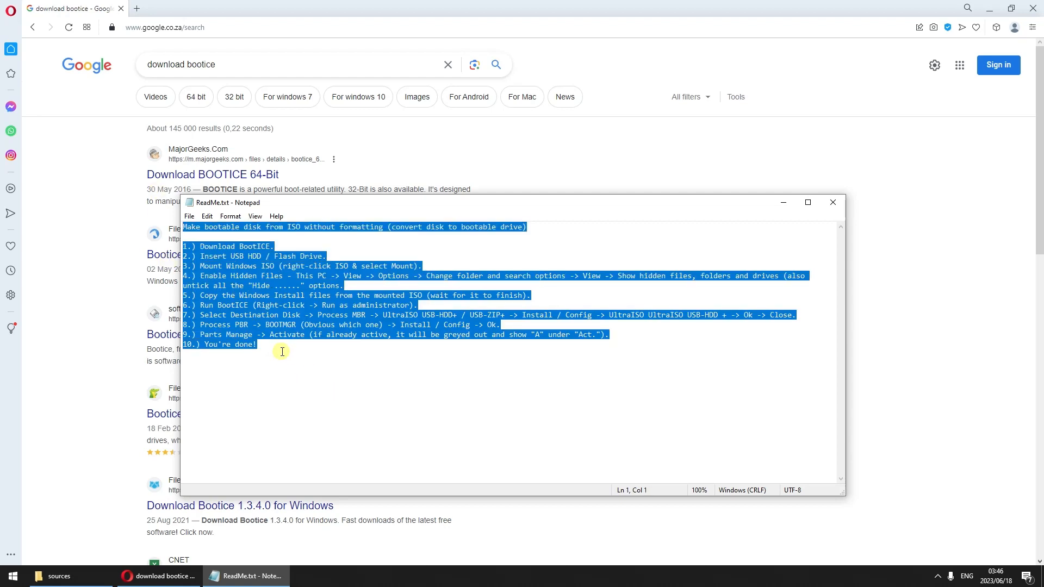
left_click(278, 351)
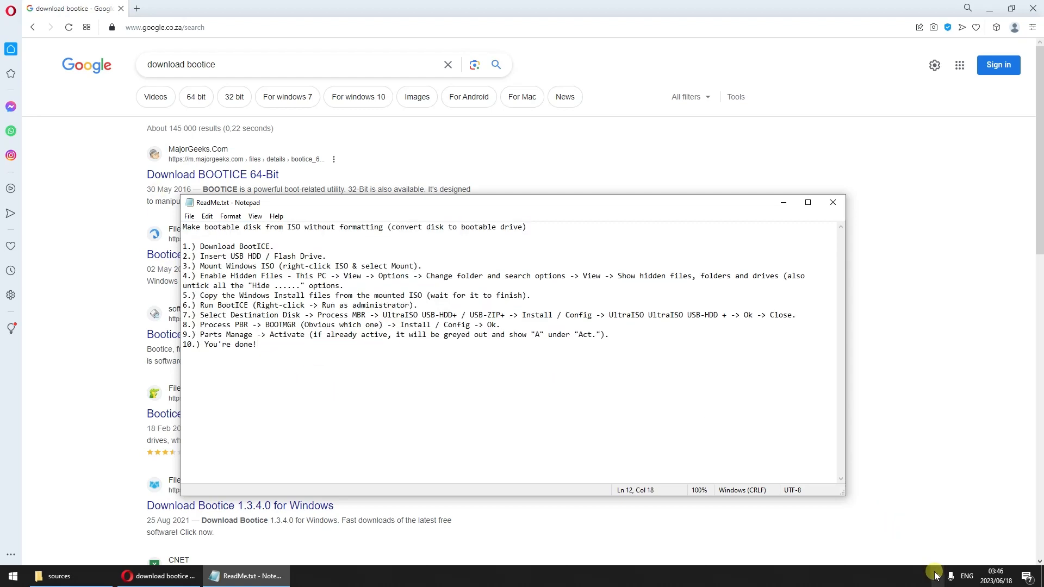